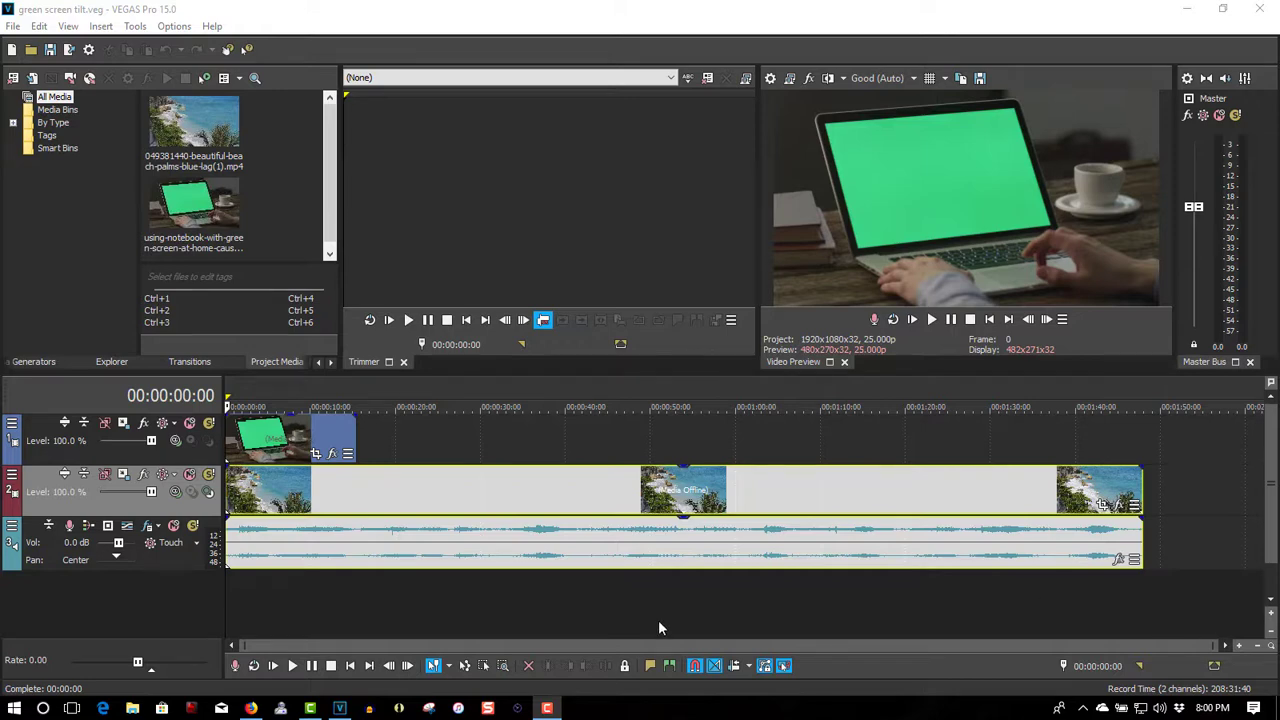
Place the playhead at 00:00:15:12, where the green-screen laptop clip ends.
left_click(352, 591)
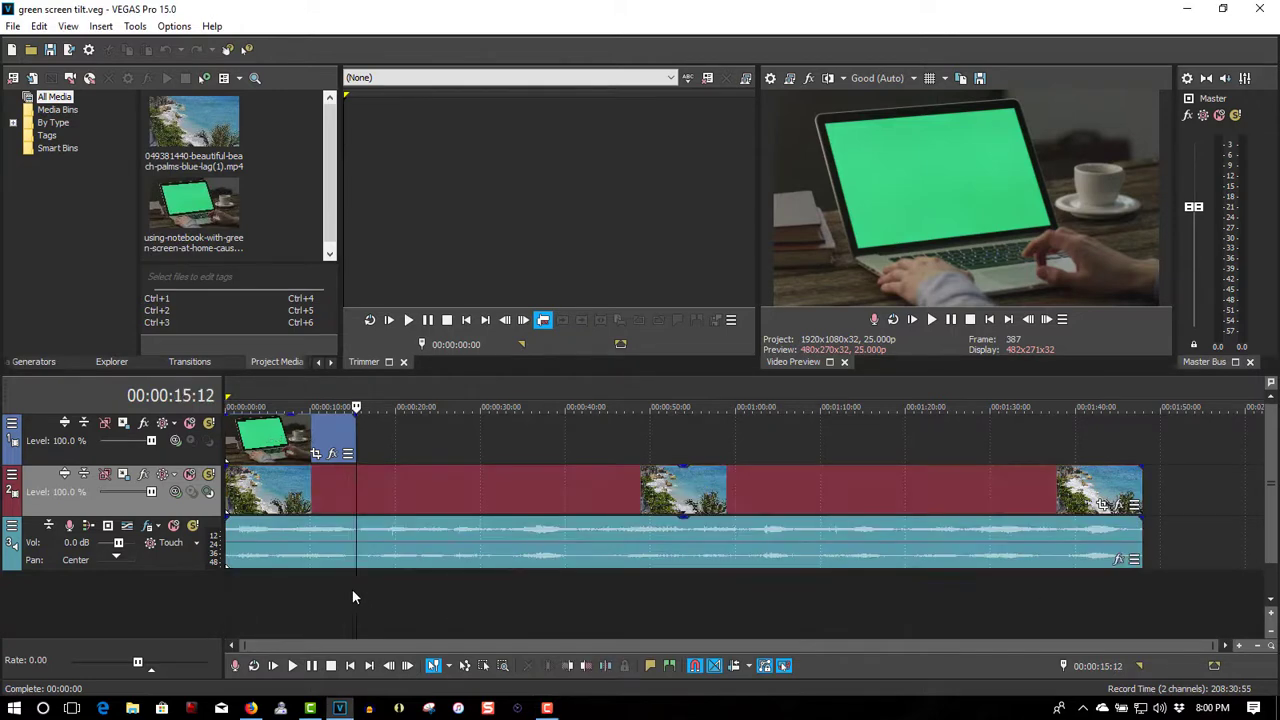
Split the clips at 00:00:15:12 and delete the beach video and audio after the split.
key("s")
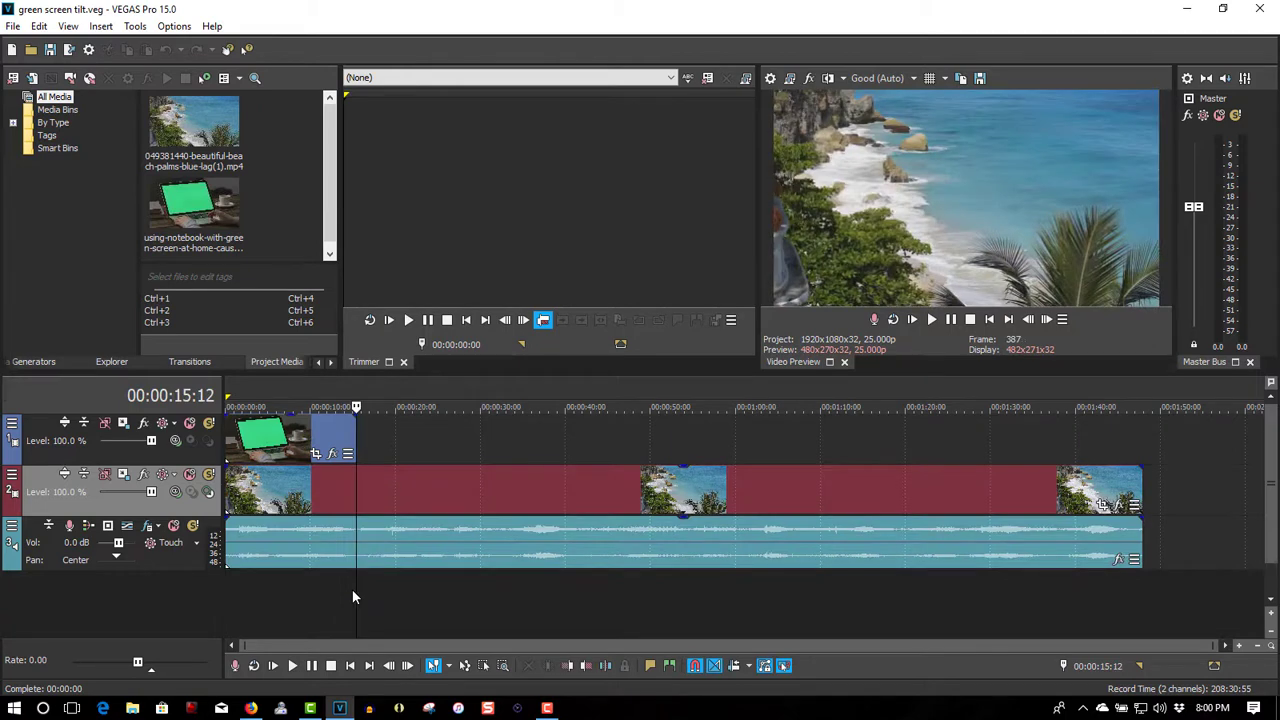
left_click(498, 514)
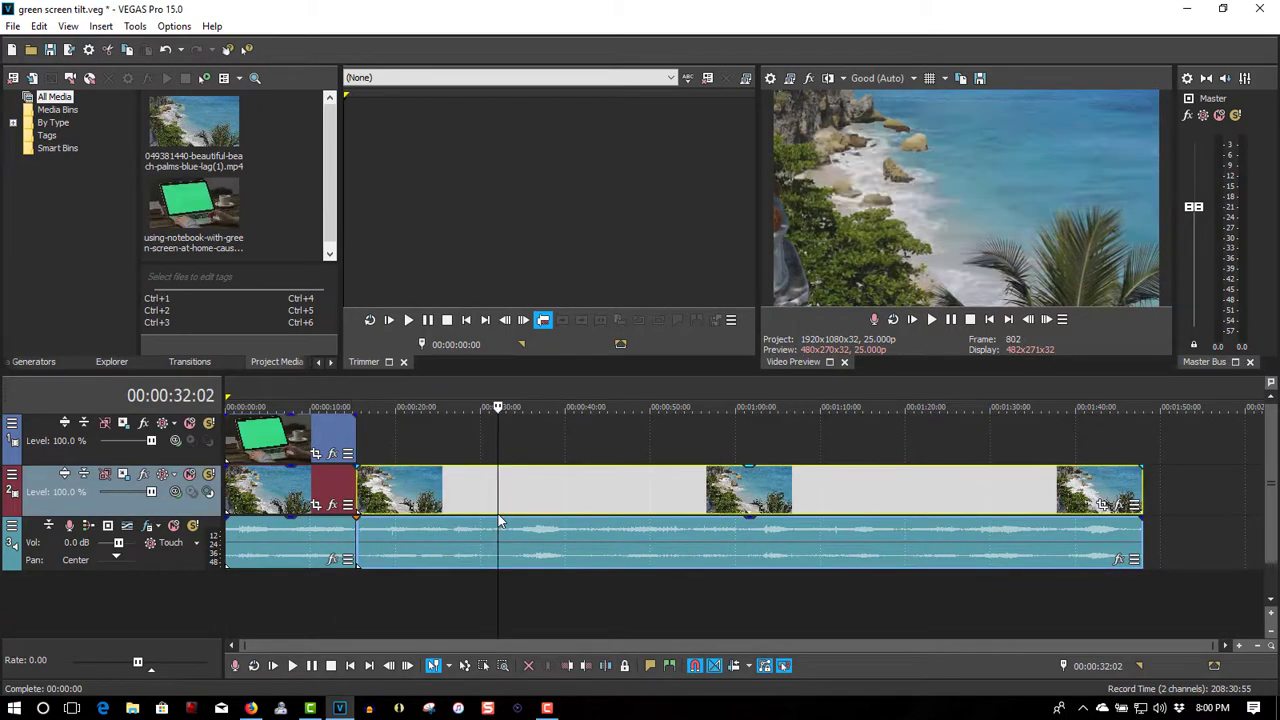
key("Delete")
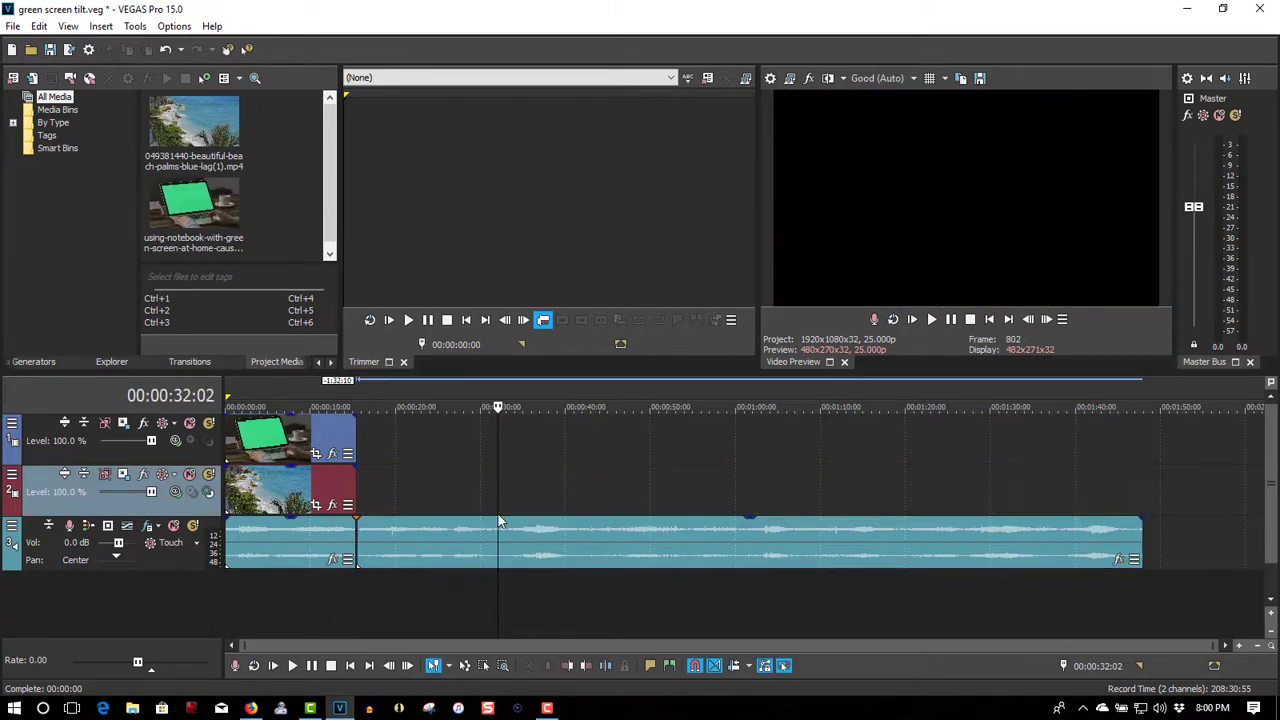
left_click(487, 556)
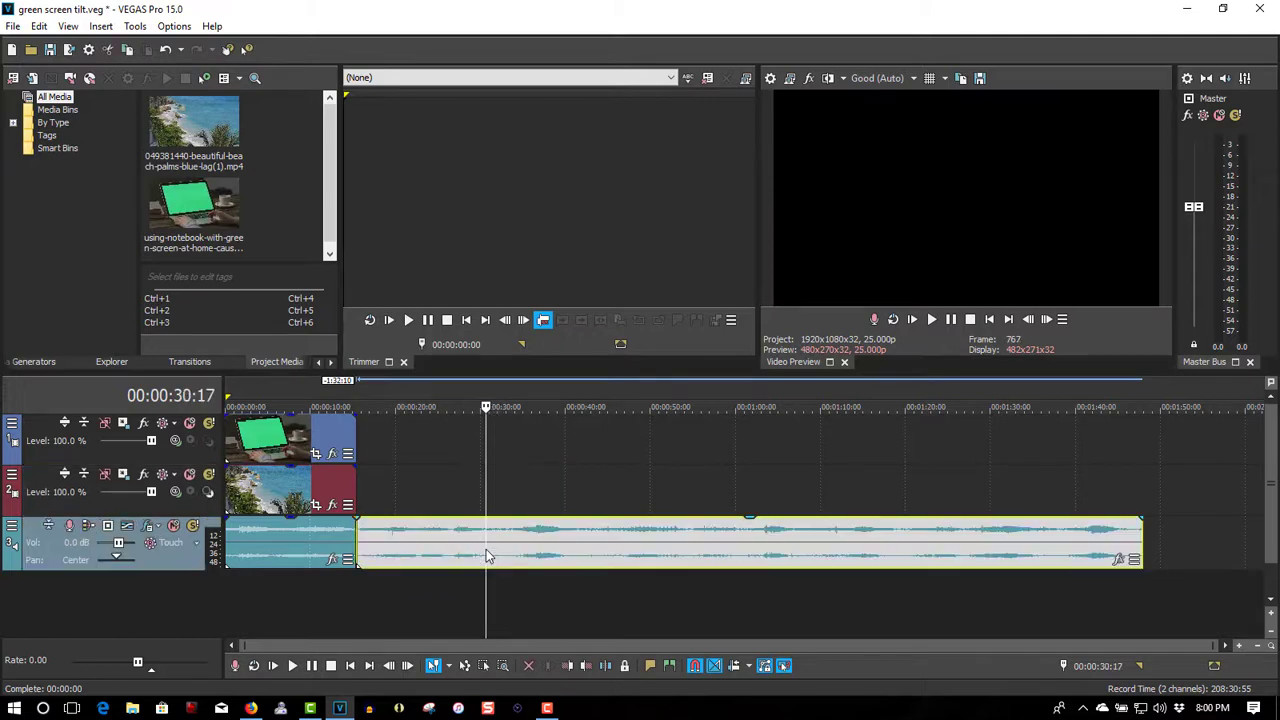
key("Delete")
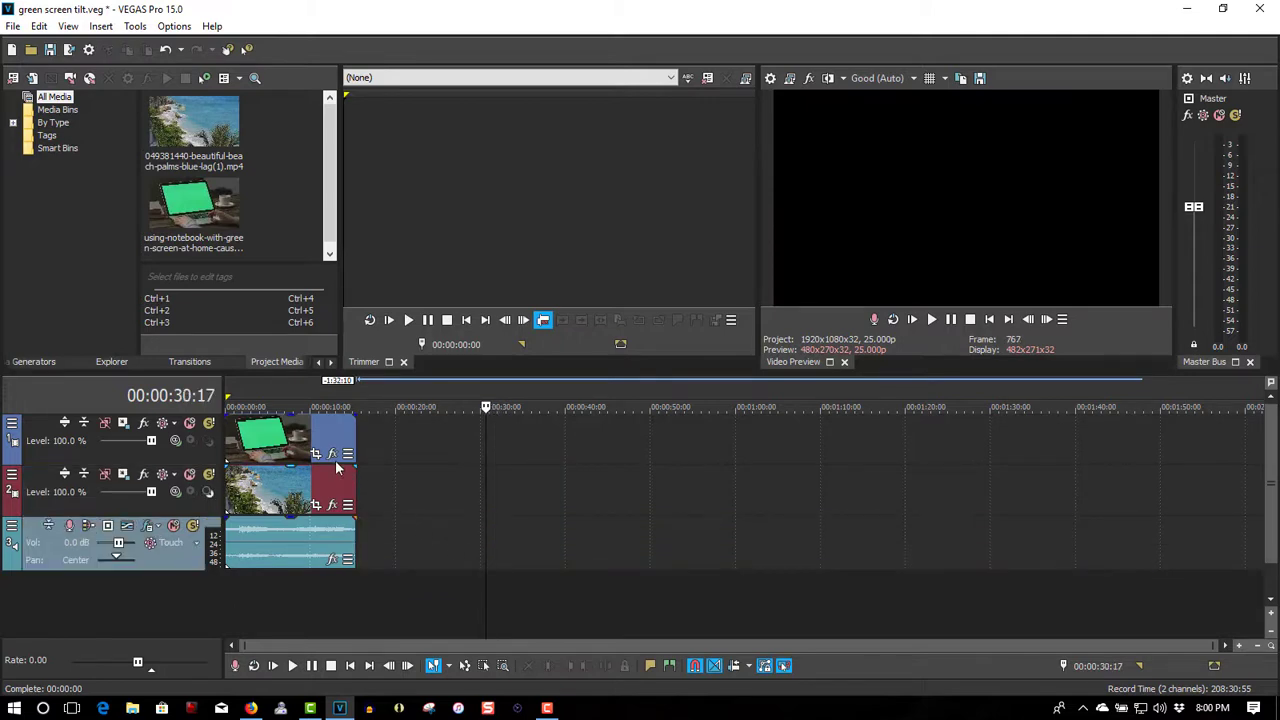
Add VEGAS Chroma Keyer to the laptop clip and sample the laptop screen's green as the key colour.
left_click(303, 407)
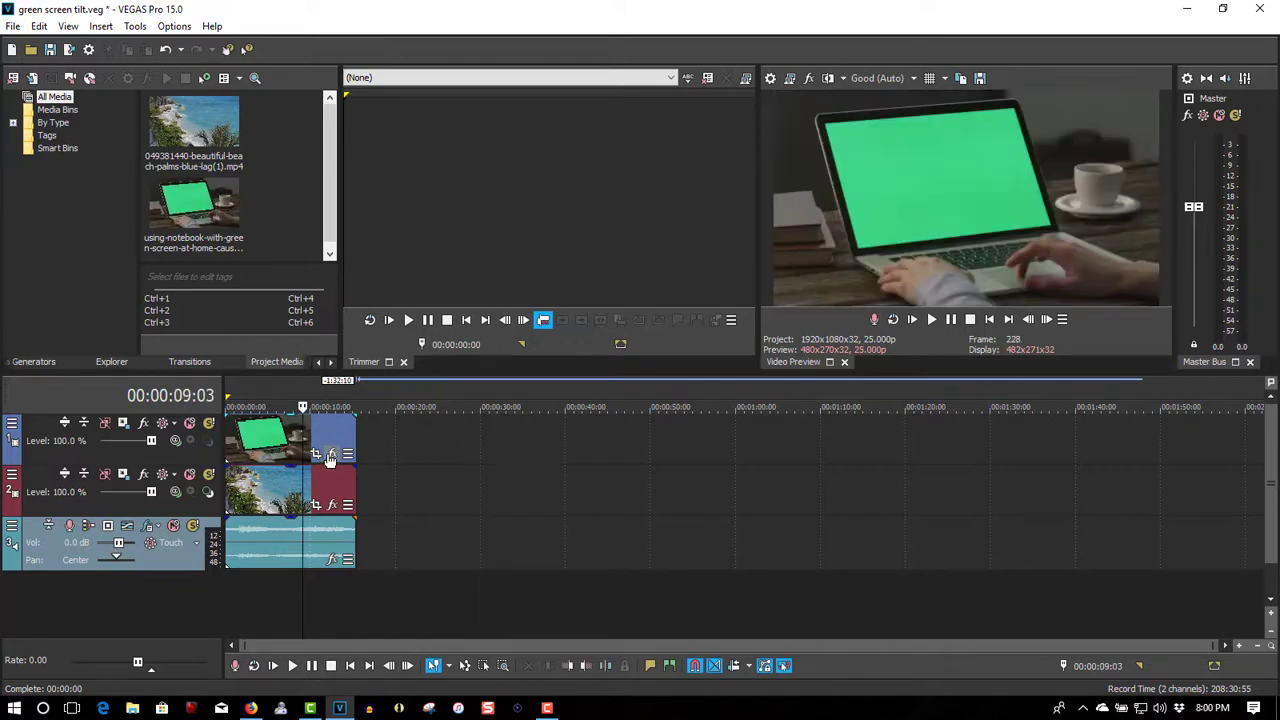
left_click(330, 457)
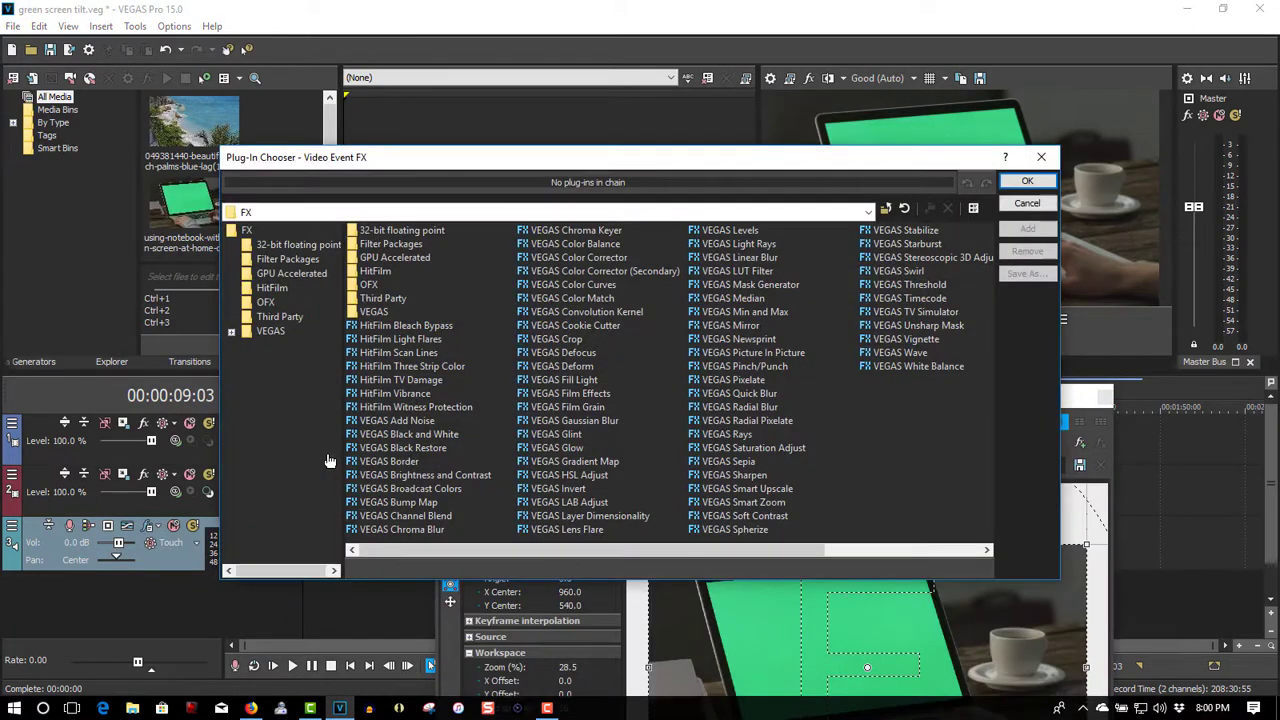
left_click(561, 233)
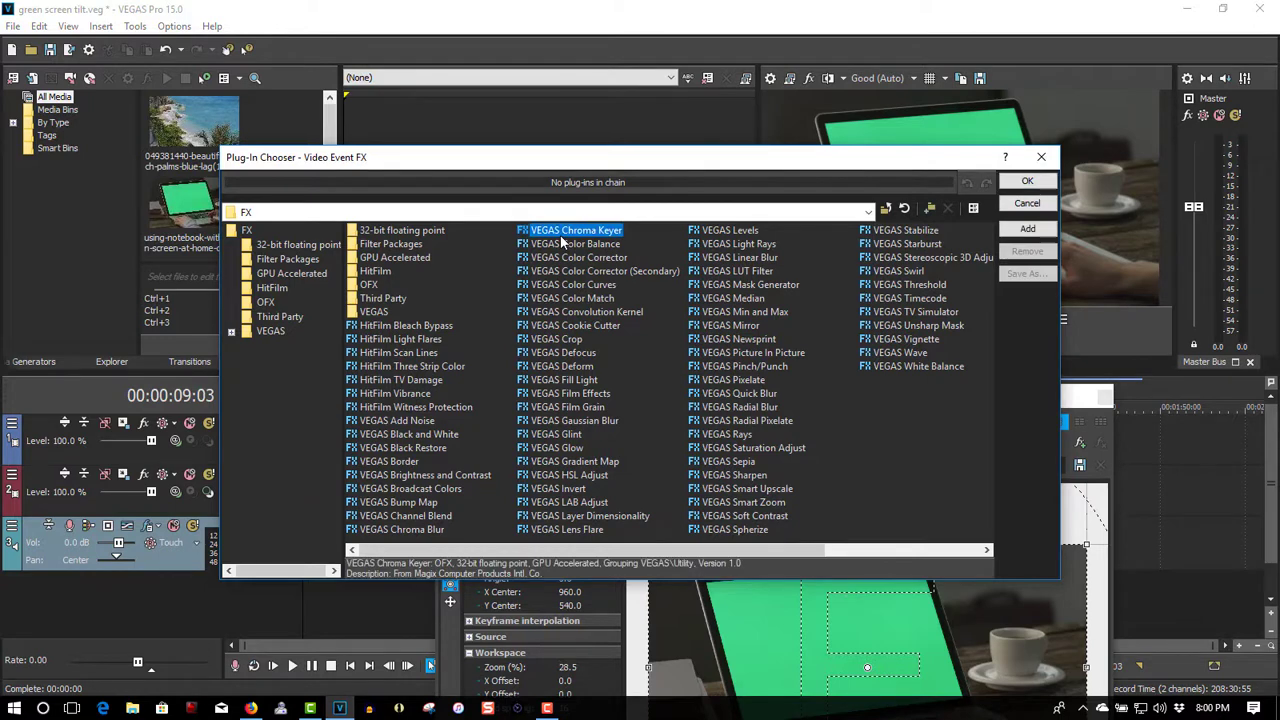
left_click(1022, 181)
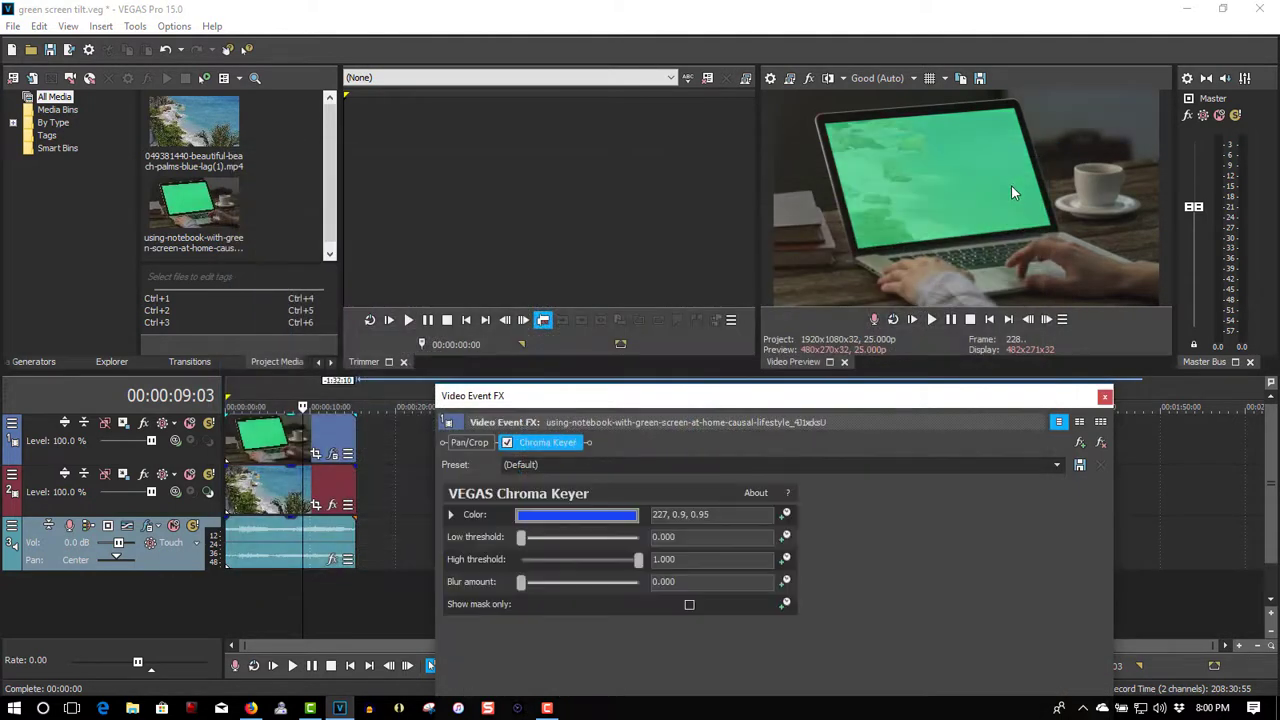
left_click(587, 514)
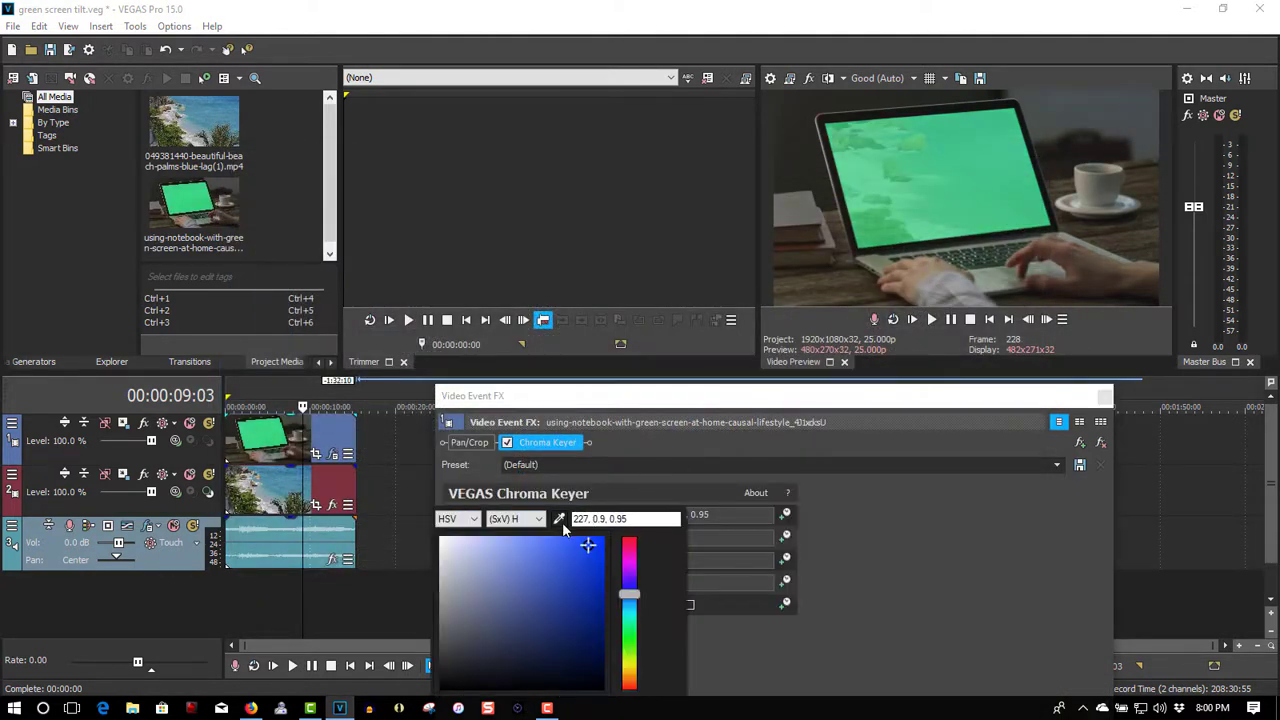
left_click(557, 517)
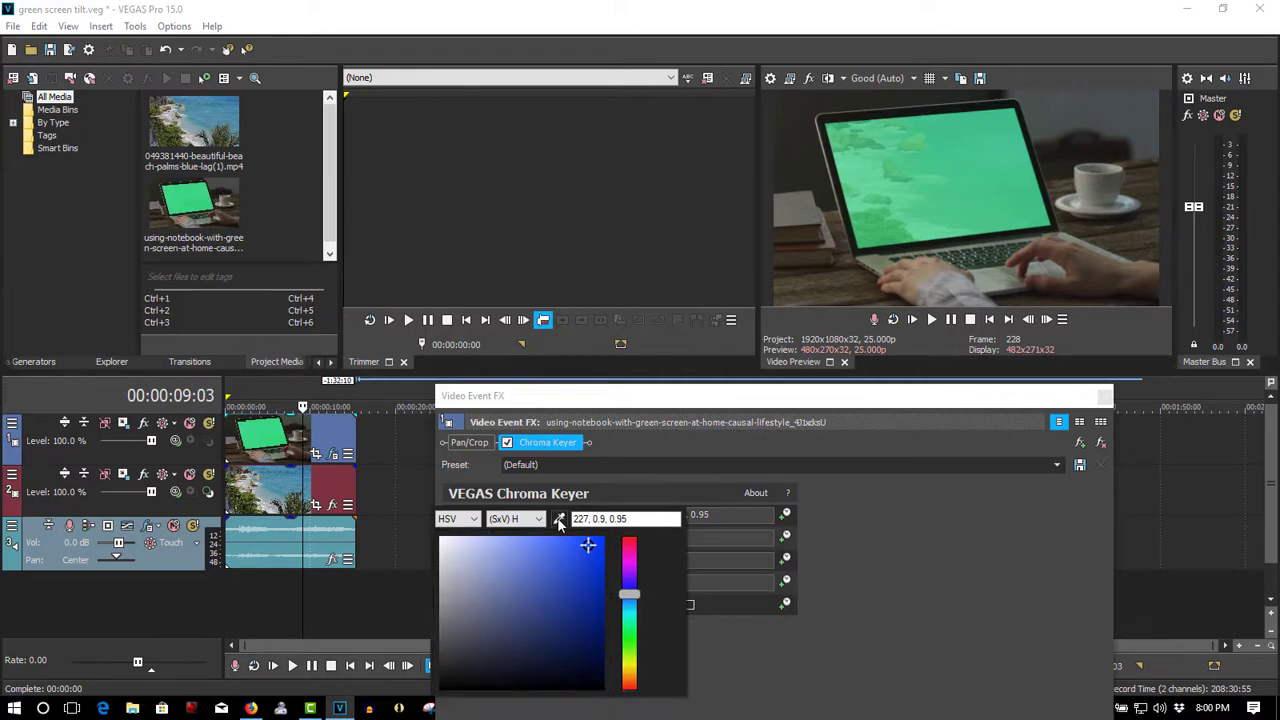
left_click(1012, 170)
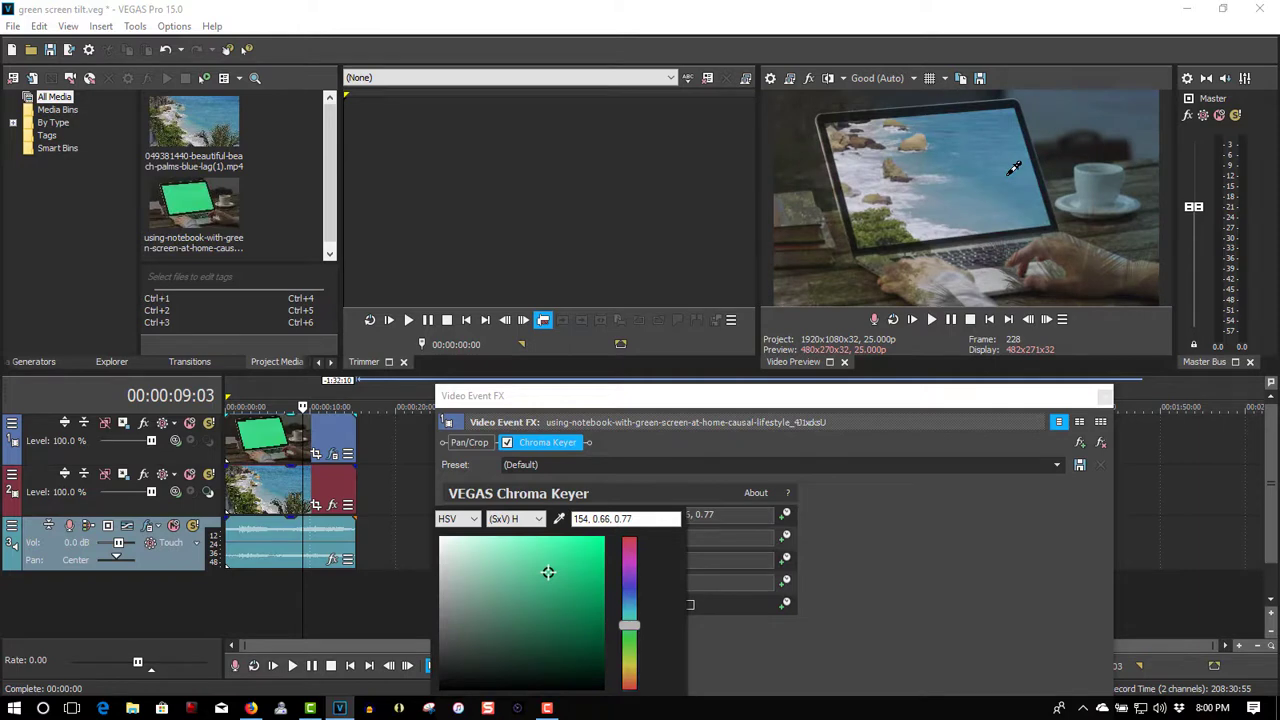
left_click(846, 599)
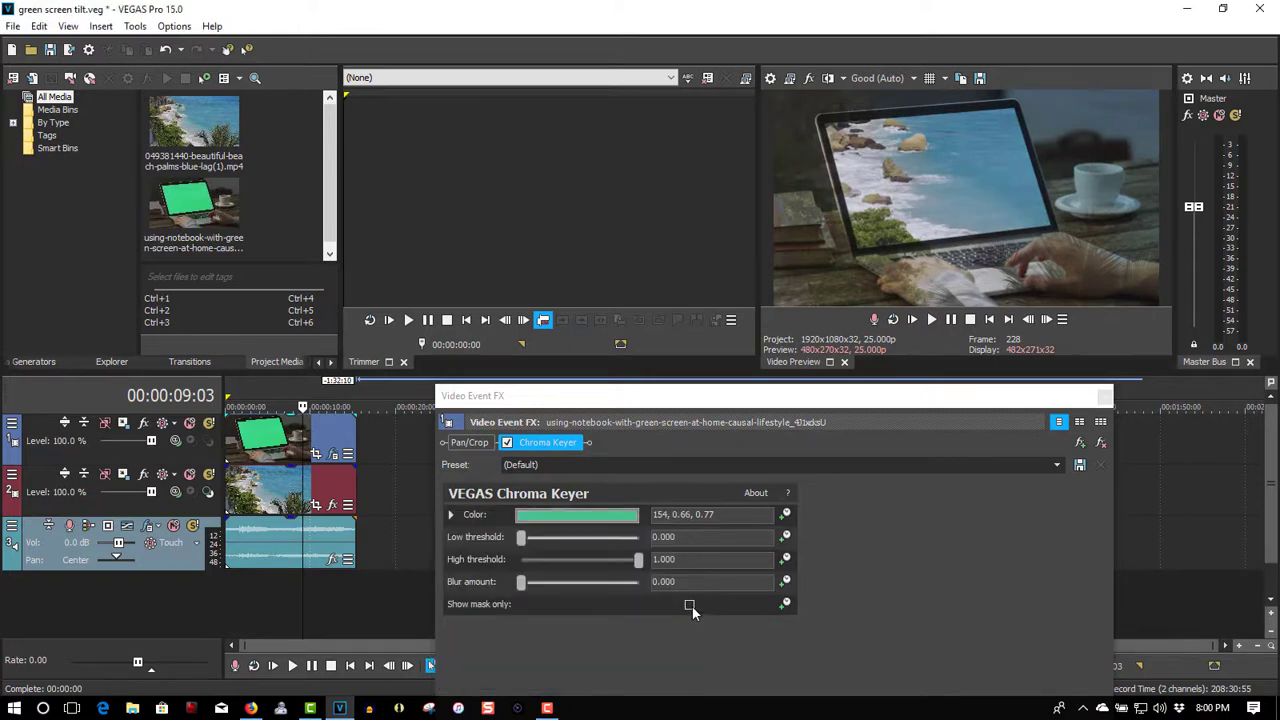
Tune the key in mask view to low threshold 0.088 and high threshold 0.401.
left_click(690, 605)
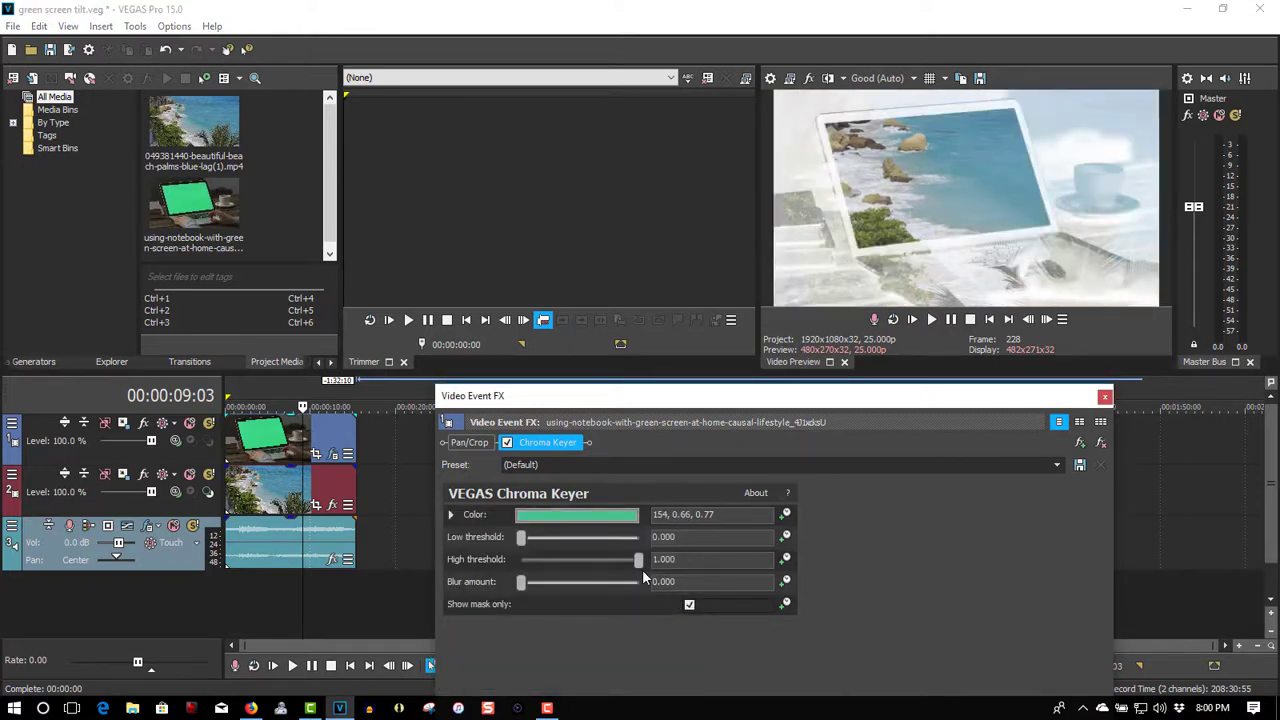
left_click_drag(638, 560, 568, 567)
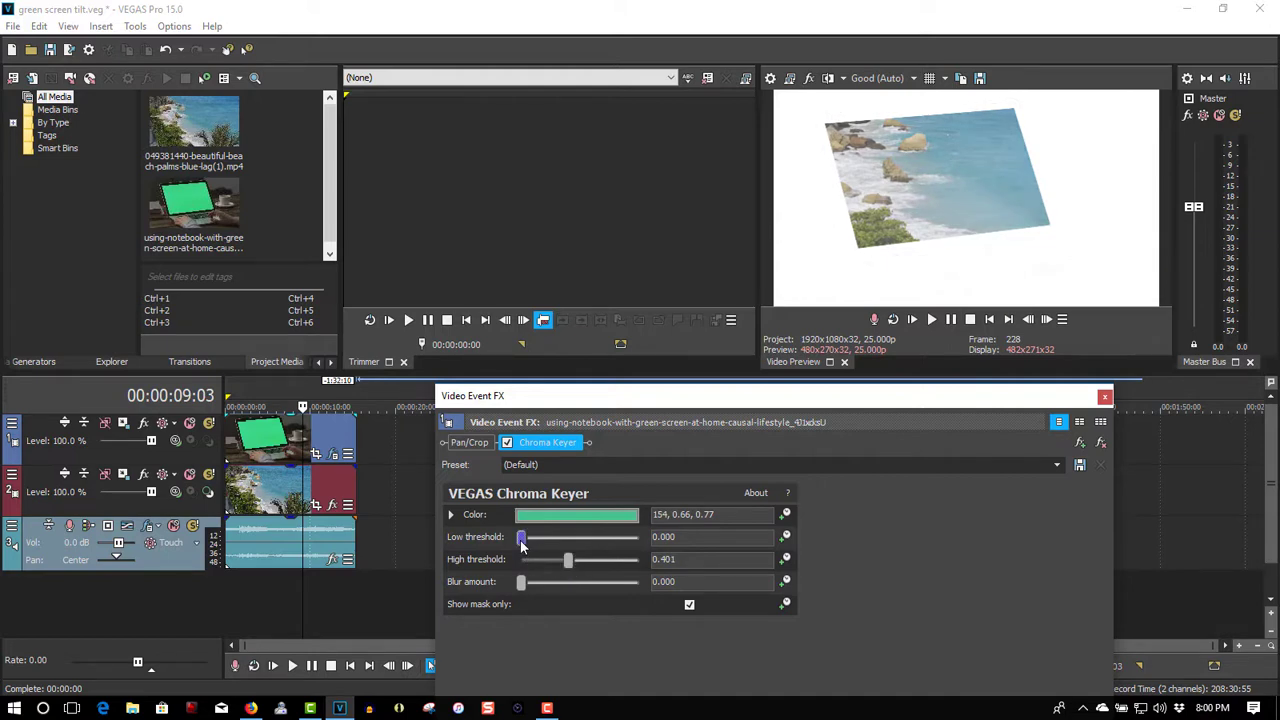
left_click_drag(520, 540, 531, 545)
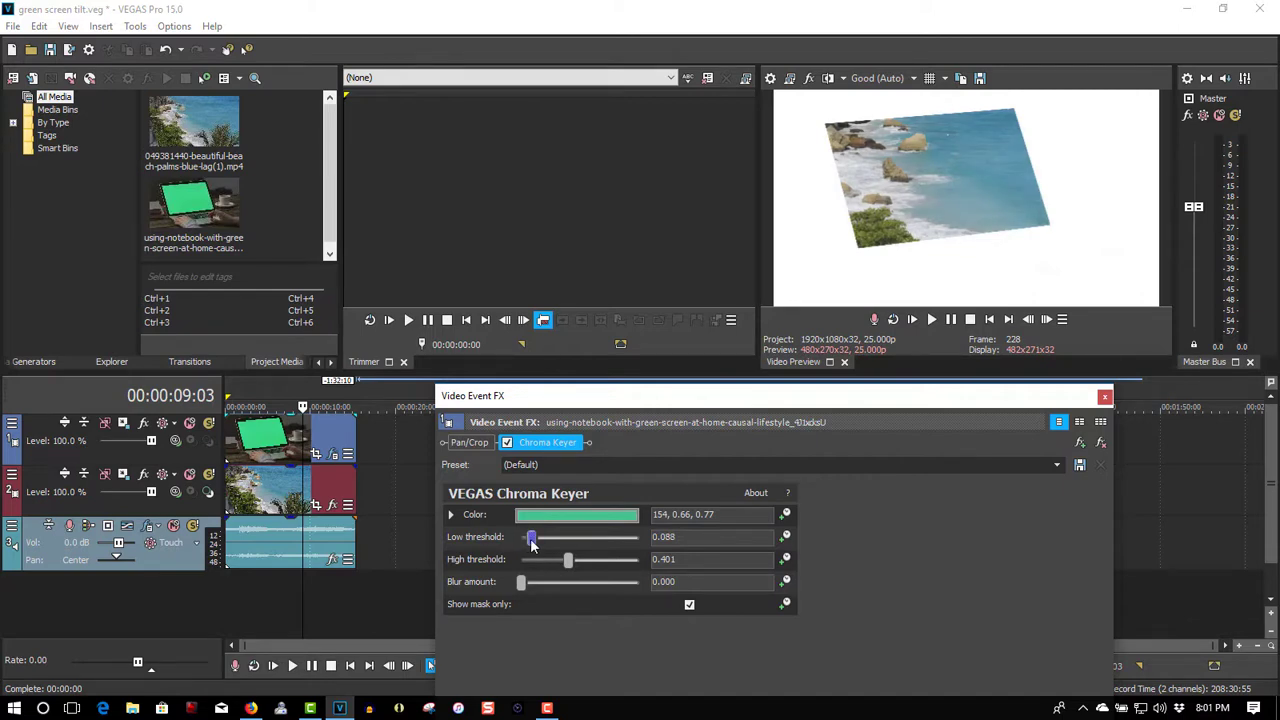
left_click(689, 604)
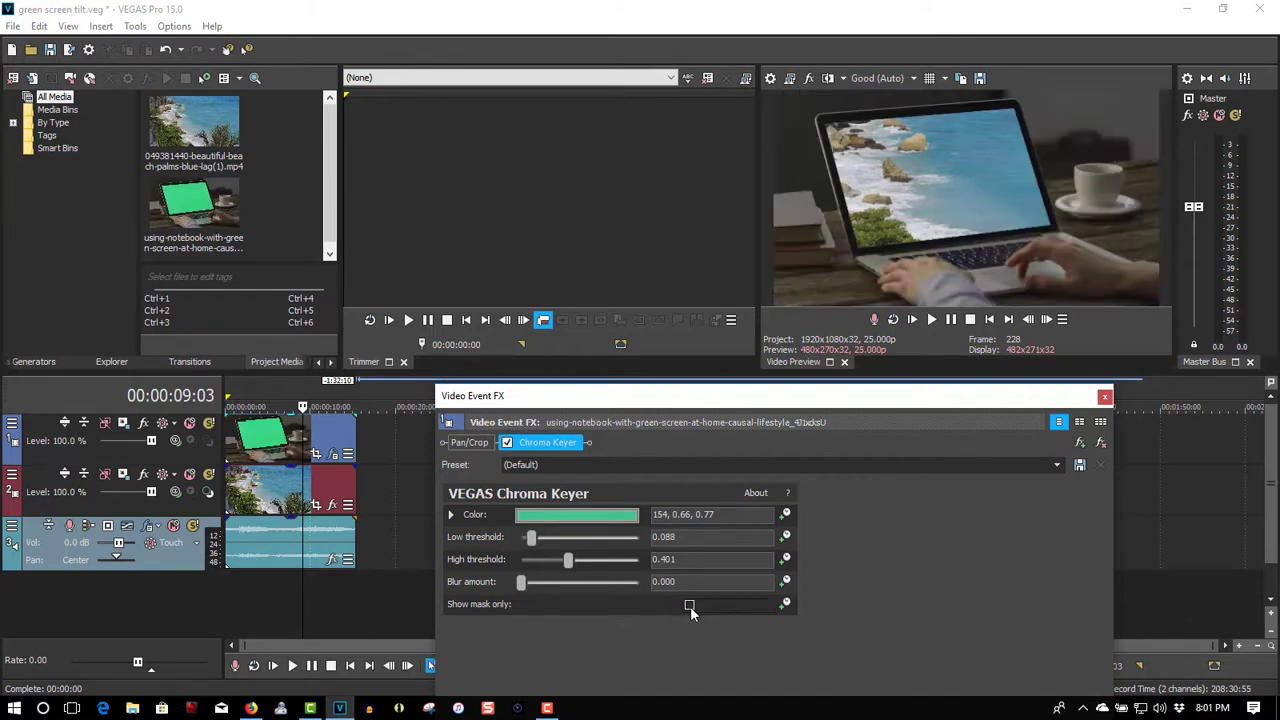
left_click(1104, 396)
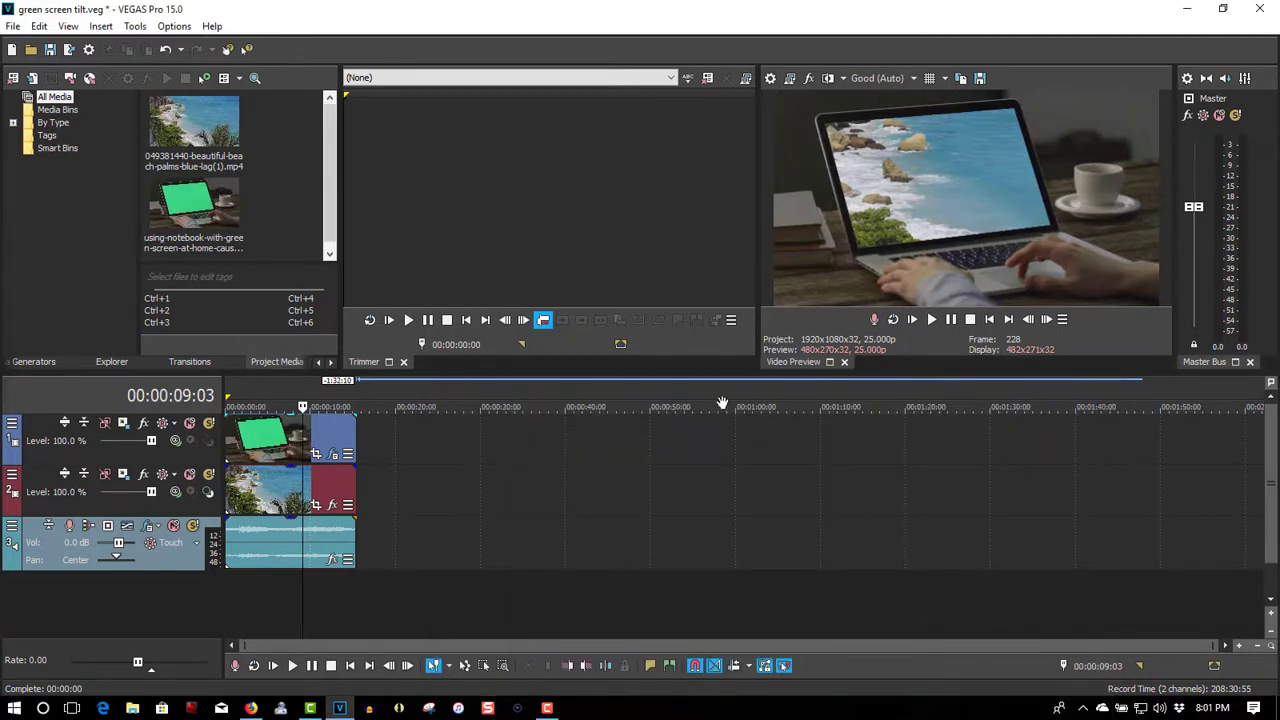
Check the beach footage through the keyed laptop screen from the start, then bring up track 2's Track Motion.
left_click(230, 387)
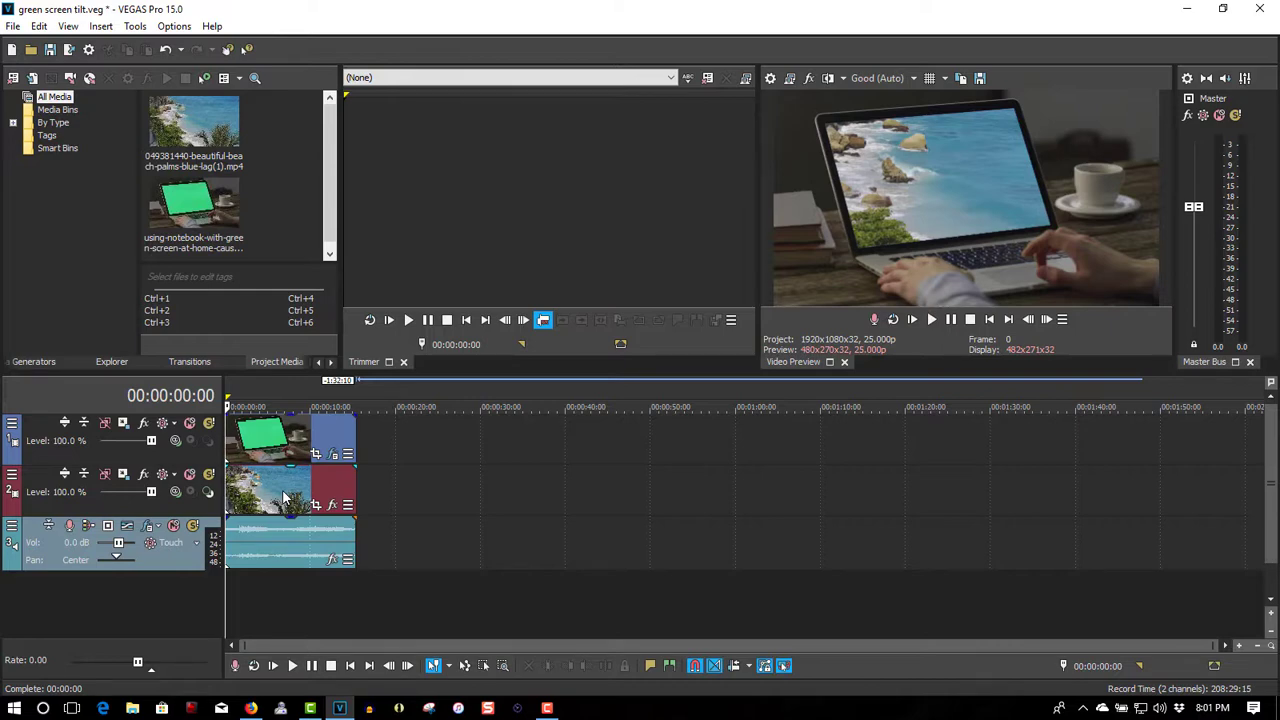
left_click(124, 475)
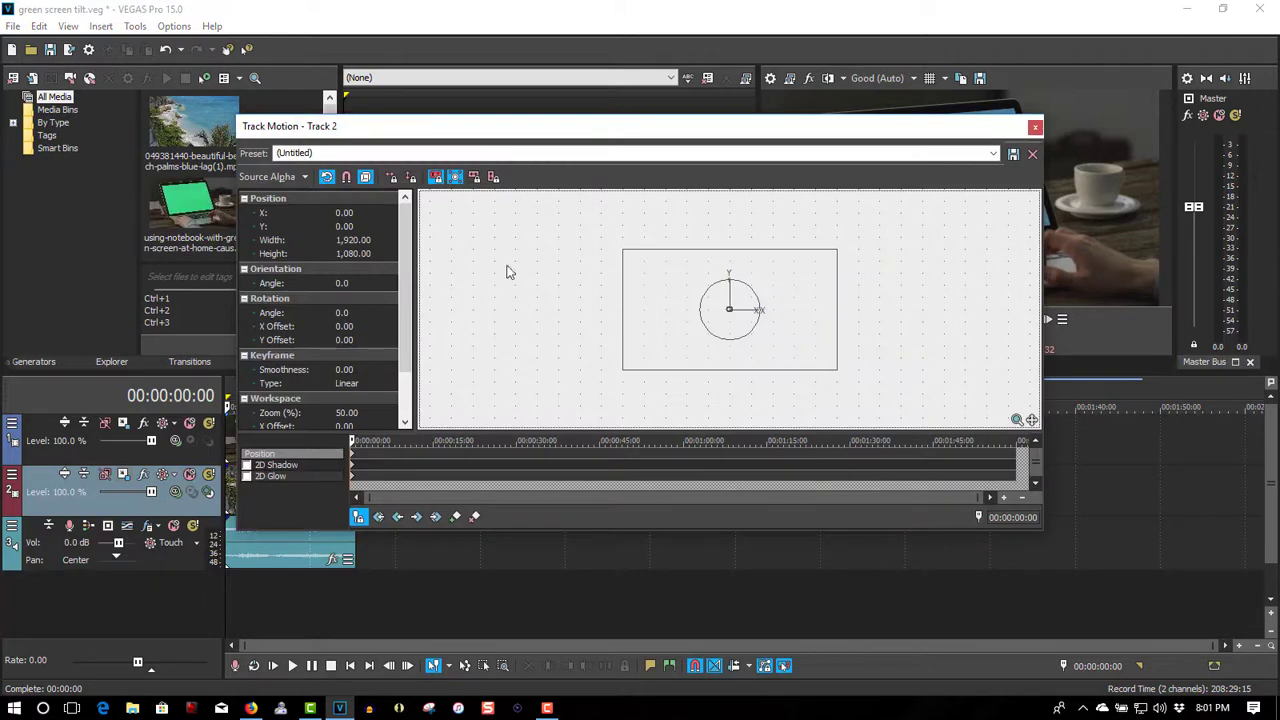
Scale the beach frame to 1,167.25×656.58 at X 21.53, Y 35.88 and rotate it -5.1°.
left_click_drag(620, 116, 777, 320)
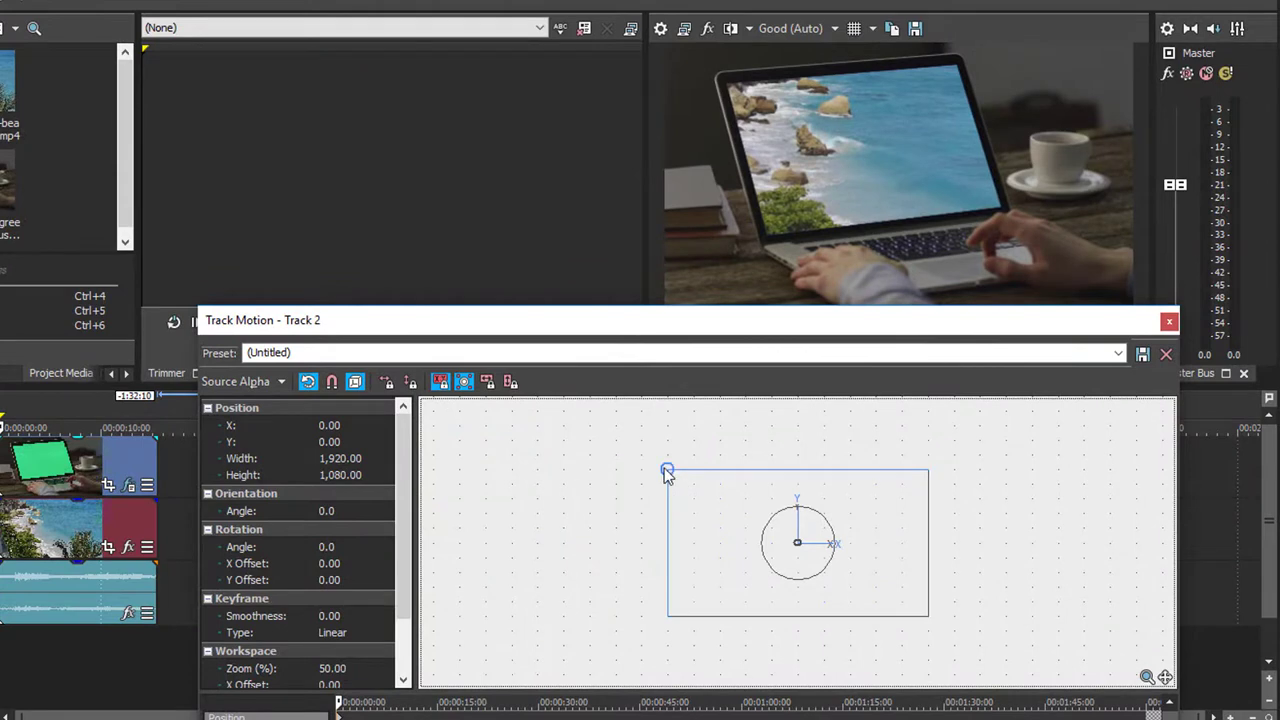
left_click_drag(667, 471, 748, 516)
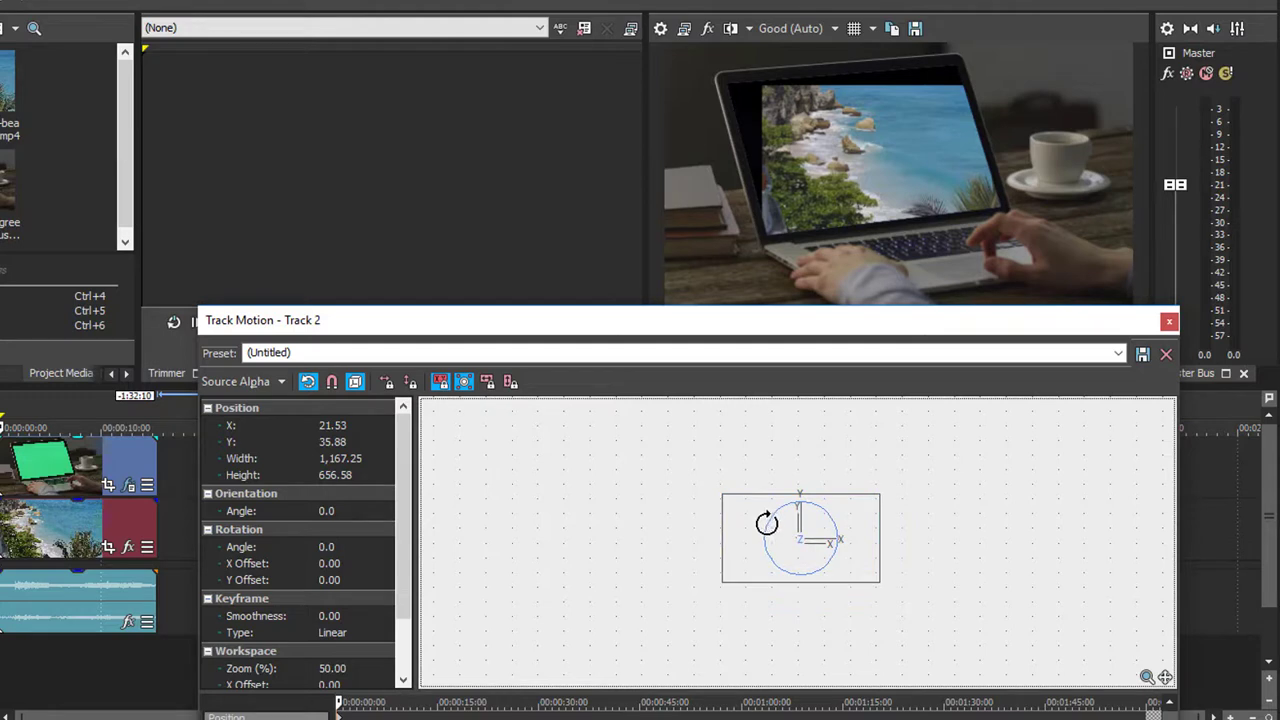
left_click_drag(766, 525, 767, 525)
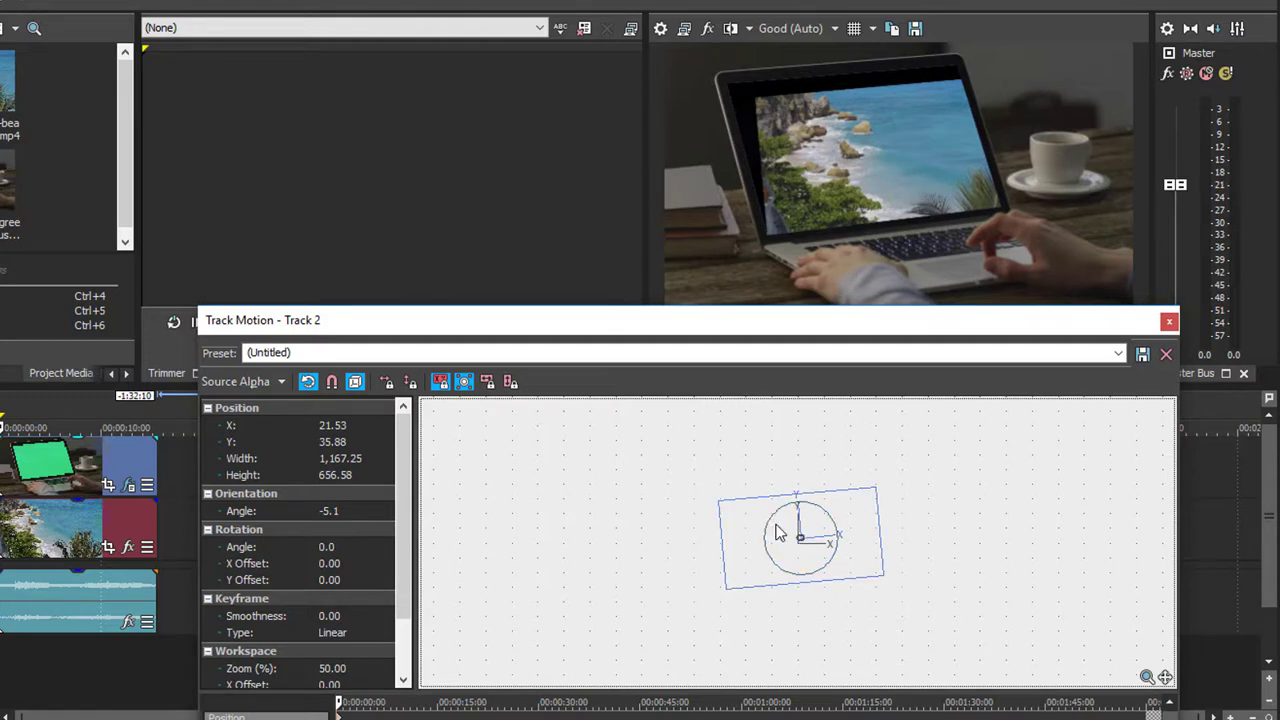
Switch the beach track to 3D Source Alpha compositing and move its frame up and left.
left_click(246, 381)
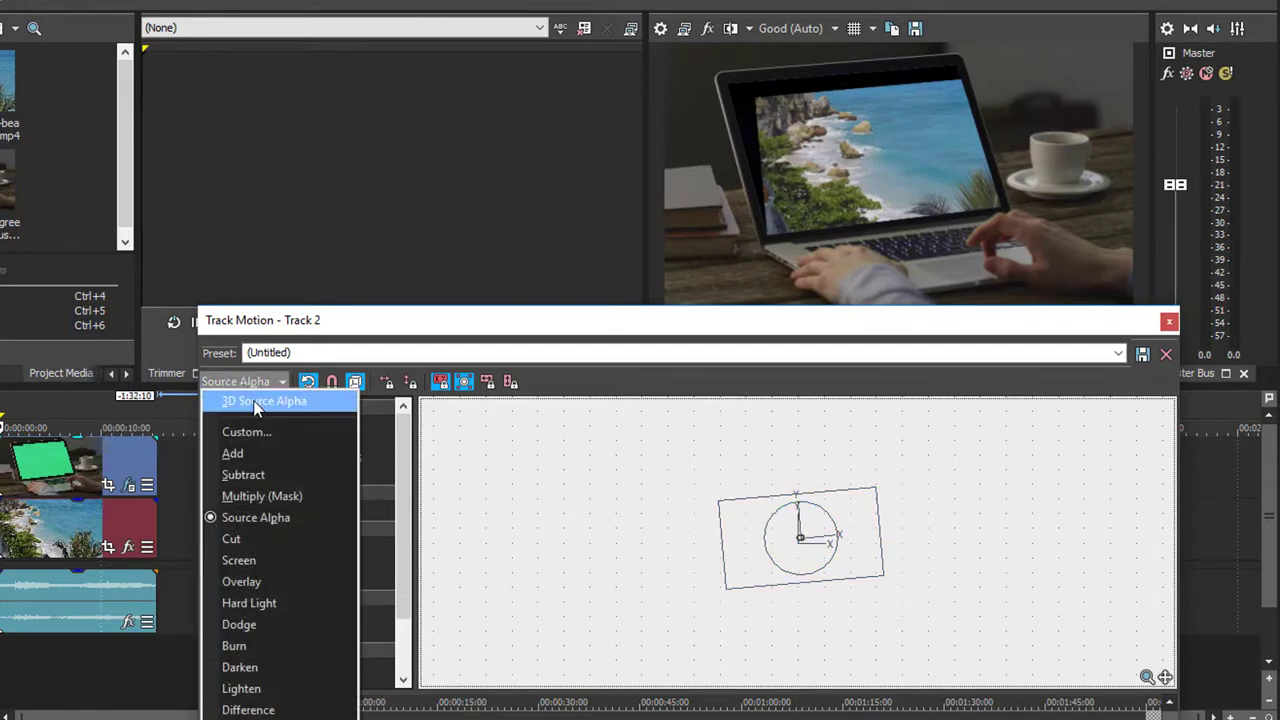
left_click(253, 400)
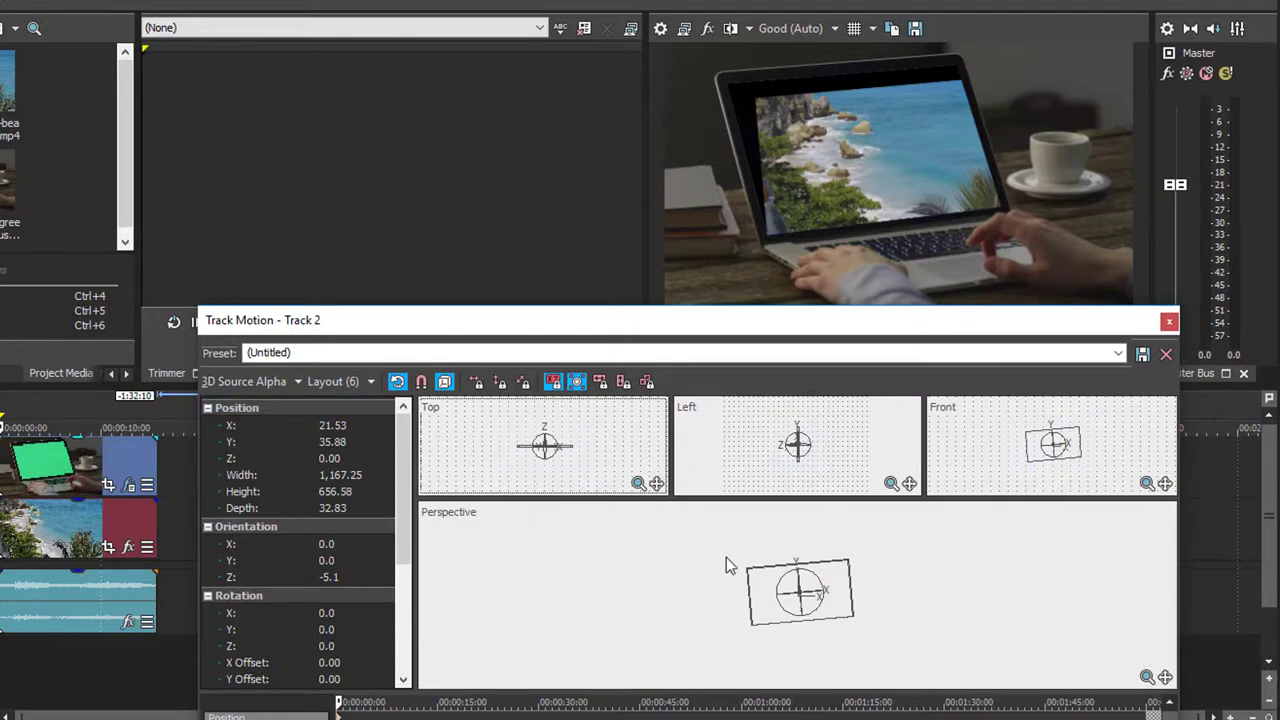
left_click(770, 594)
left_click_drag(770, 591, 770, 593)
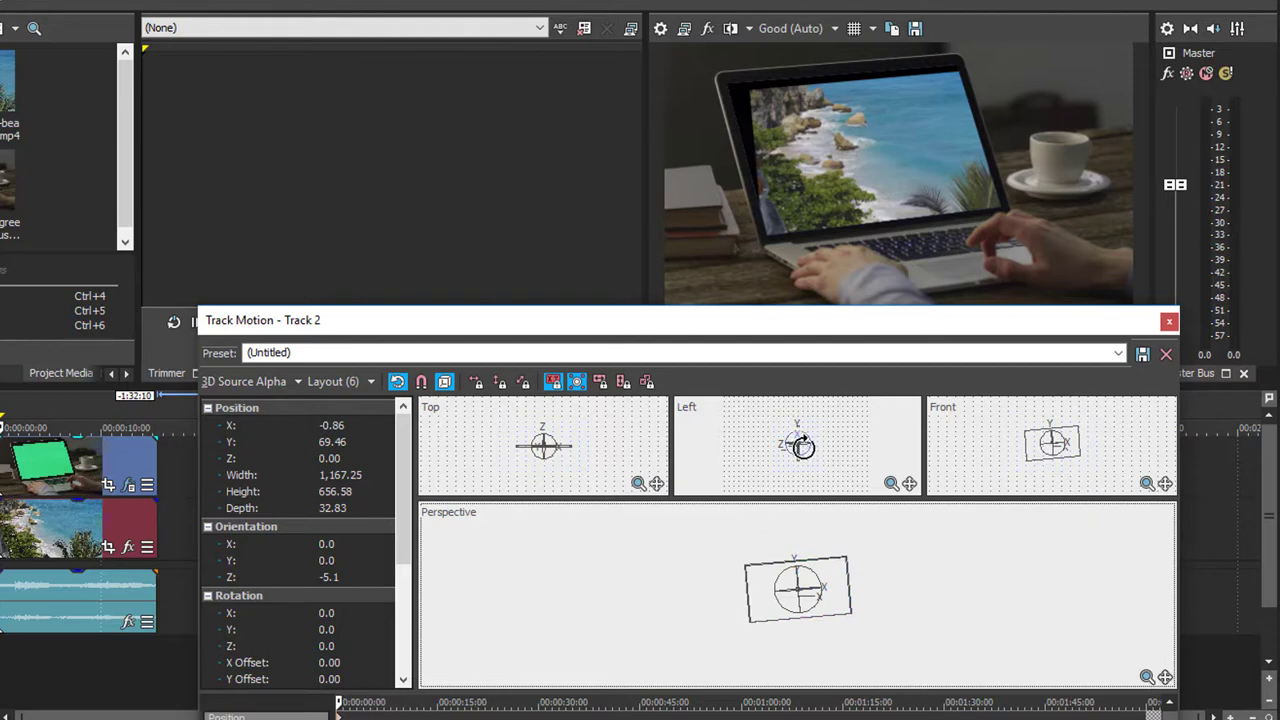
Tilt the frame 17.7° on X, then size it 1,124.04×632.27 at X -101.58, Y 103.03.
left_click(803, 448)
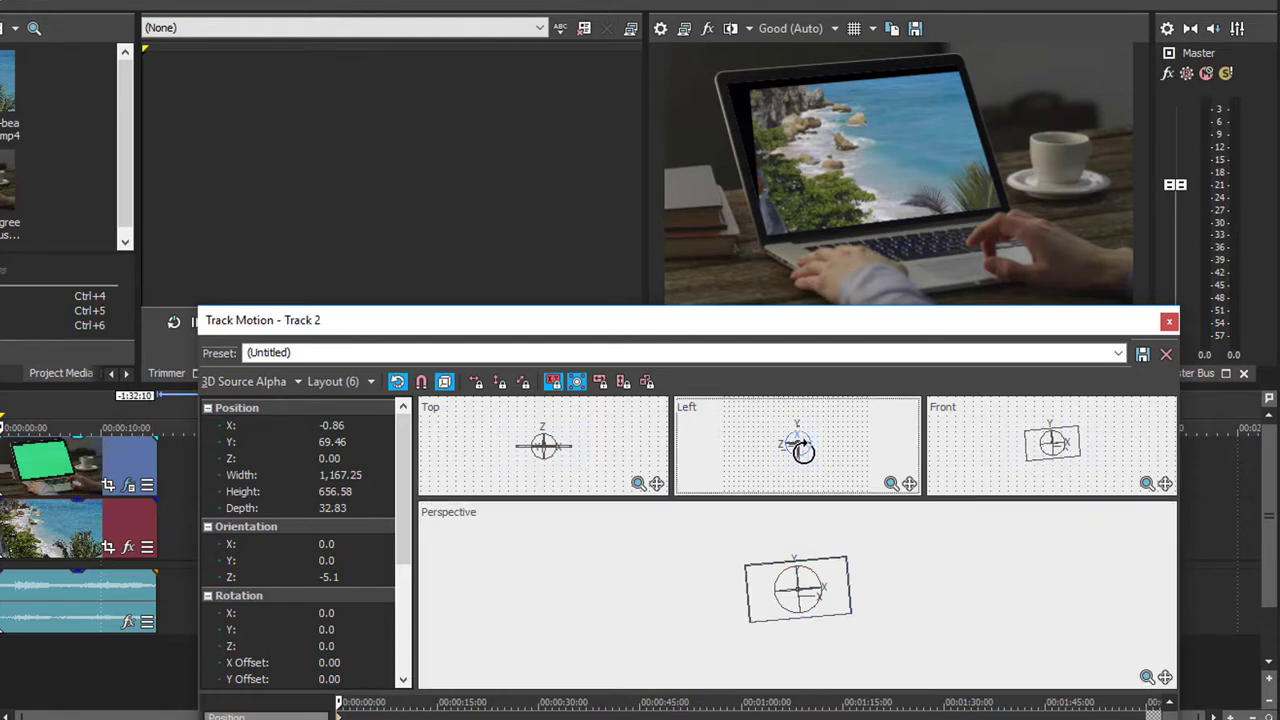
left_click_drag(803, 448, 803, 453)
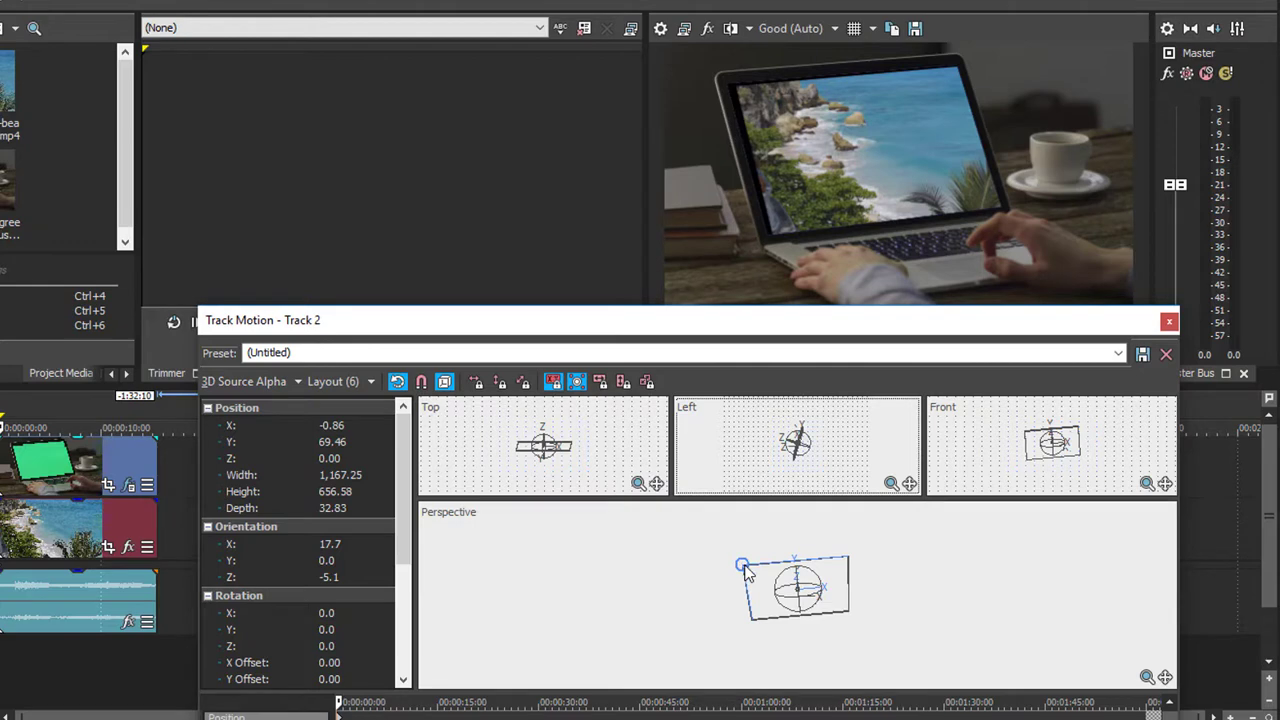
left_click(745, 571)
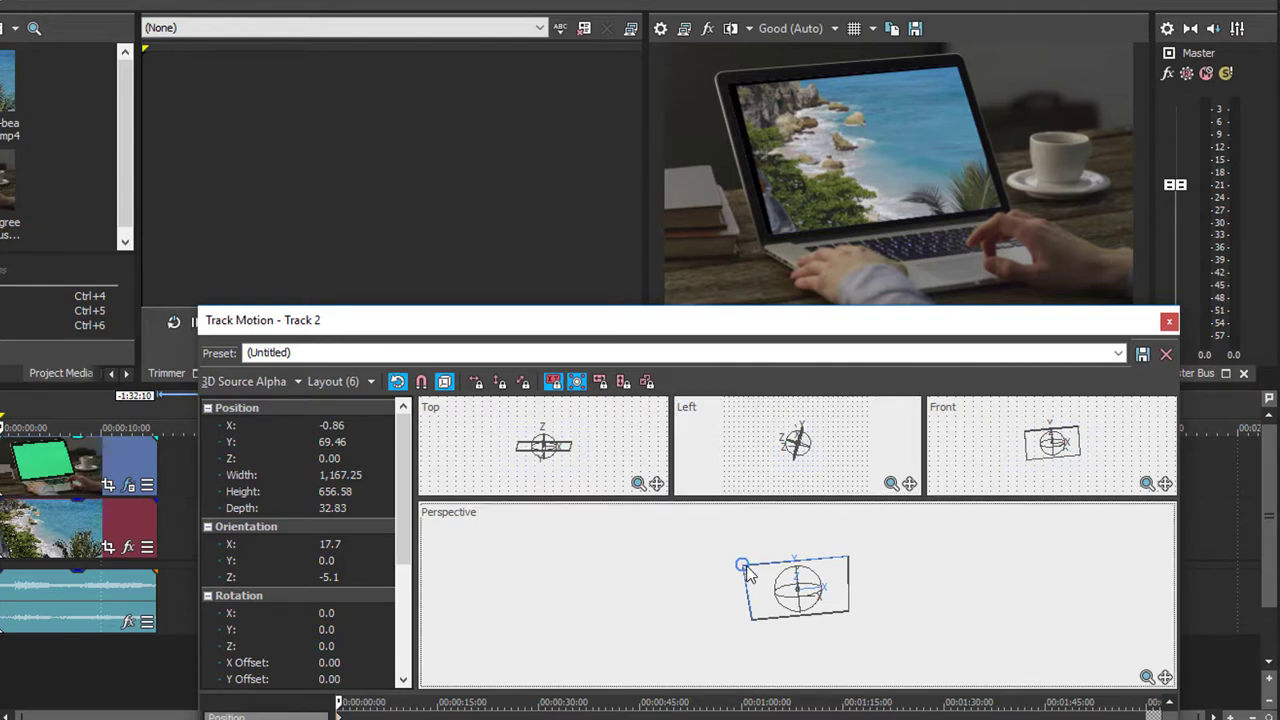
left_click_drag(747, 571, 752, 573)
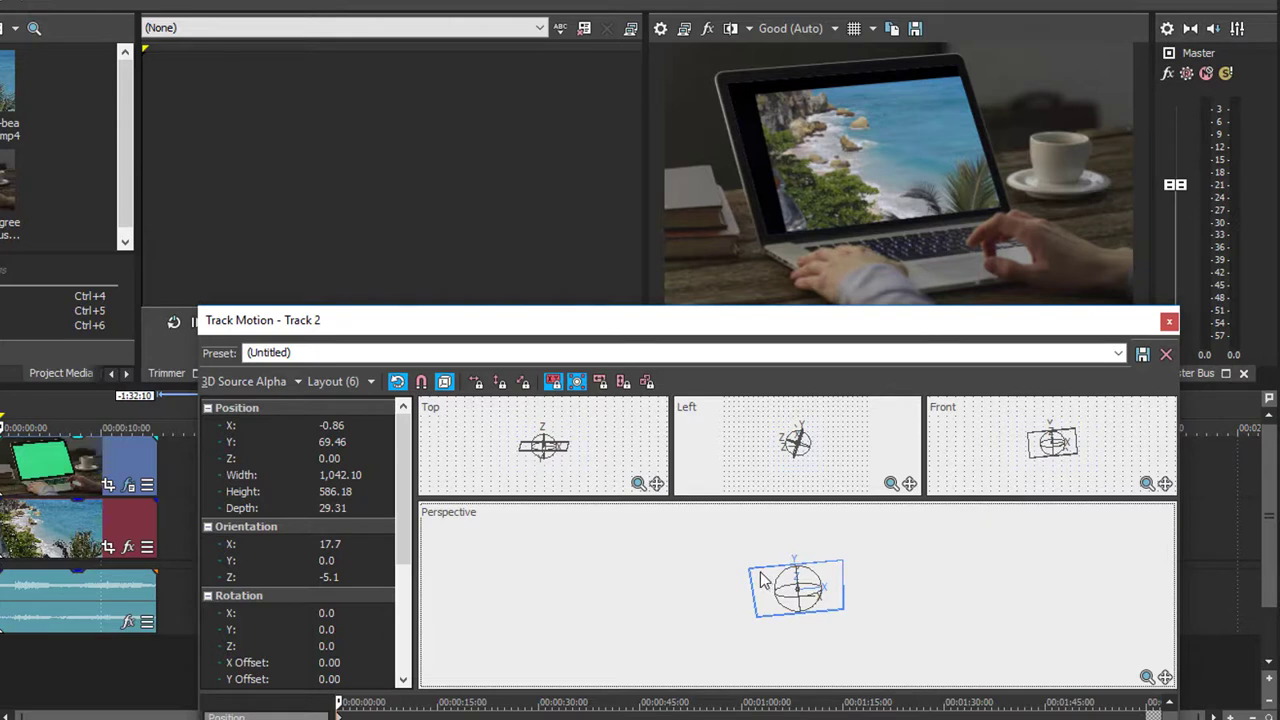
left_click_drag(760, 580, 756, 583)
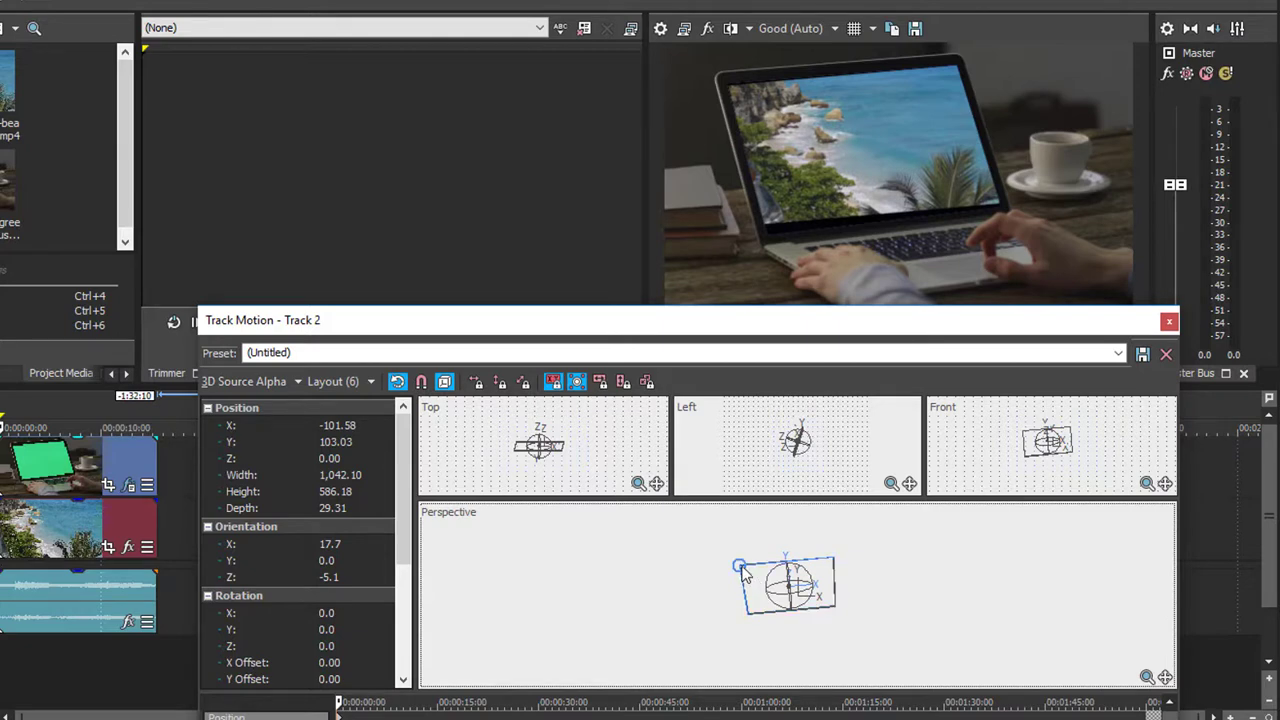
left_click_drag(738, 567, 735, 564)
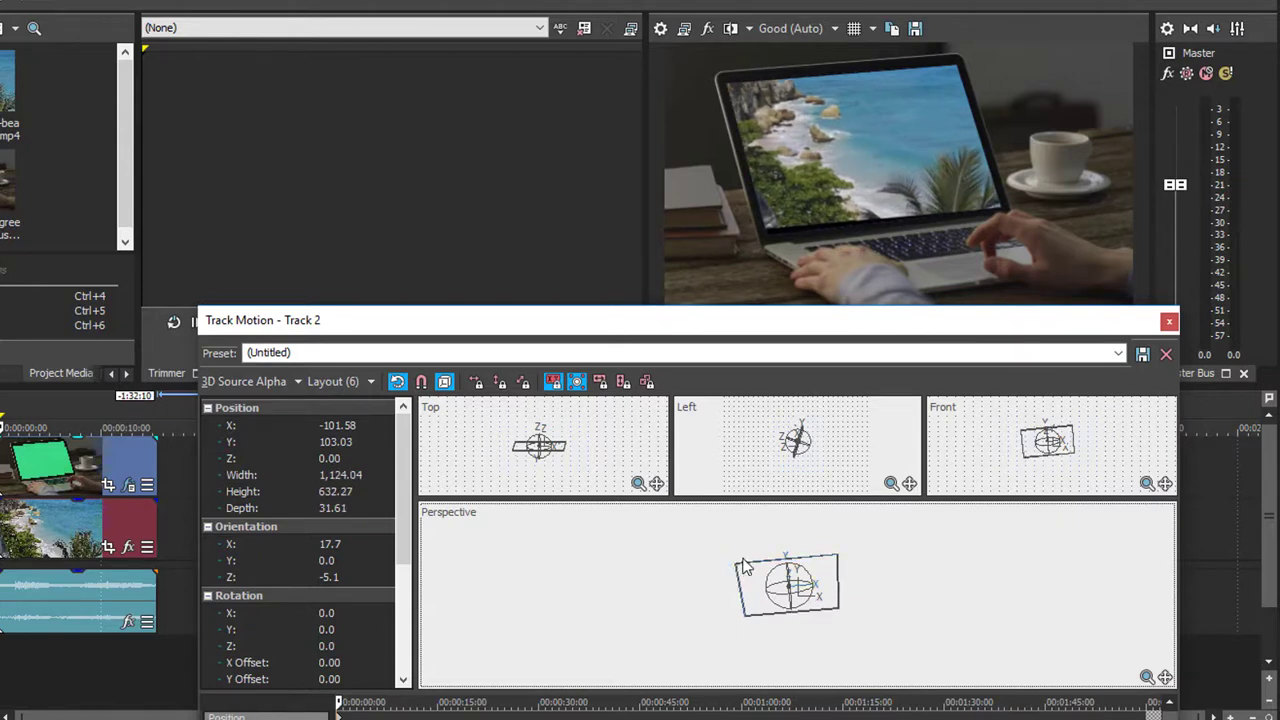
Close Track Motion, play and stop the composite to check the fit, then reopen the beach track's motion settings.
left_click(1169, 321)
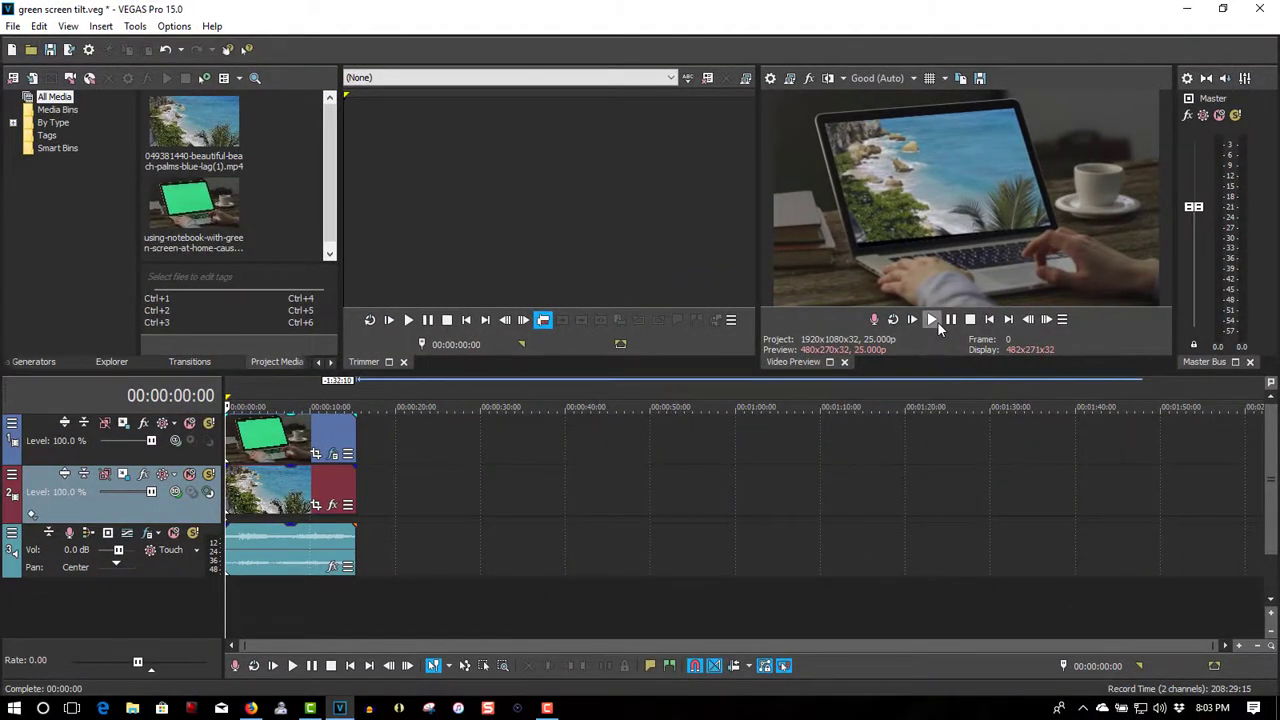
left_click(937, 321)
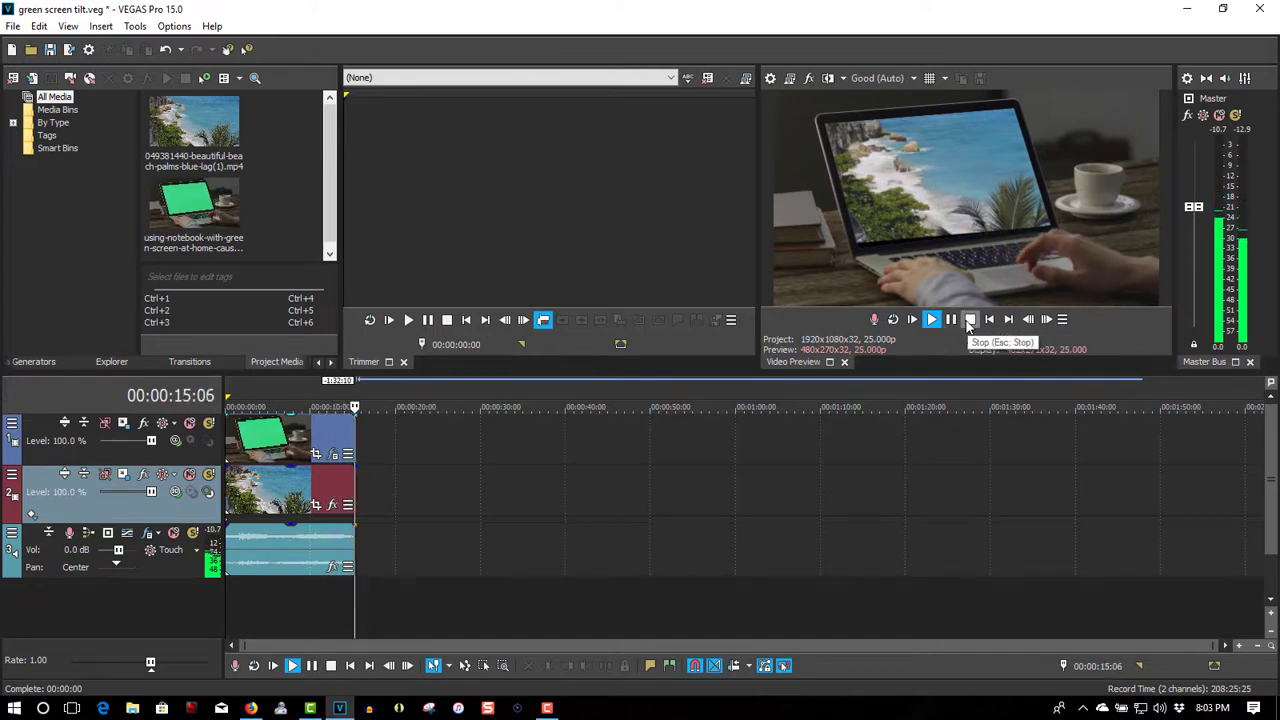
left_click(970, 319)
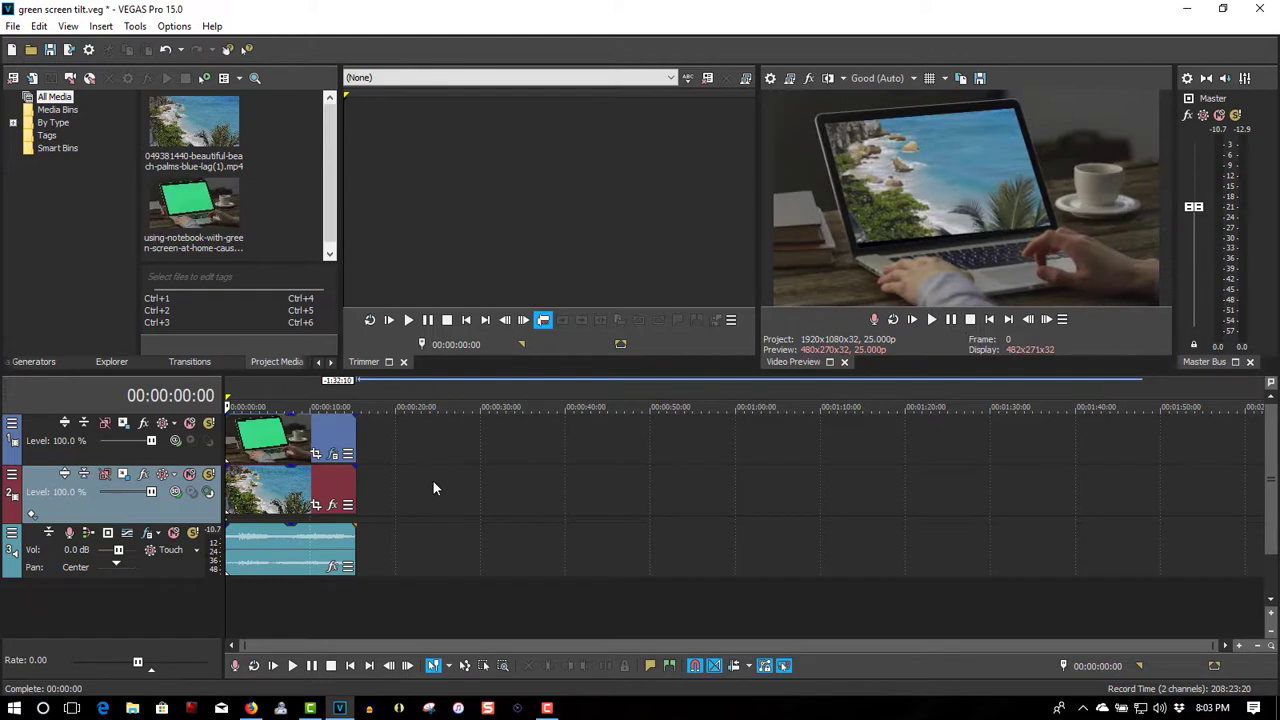
left_click(122, 476)
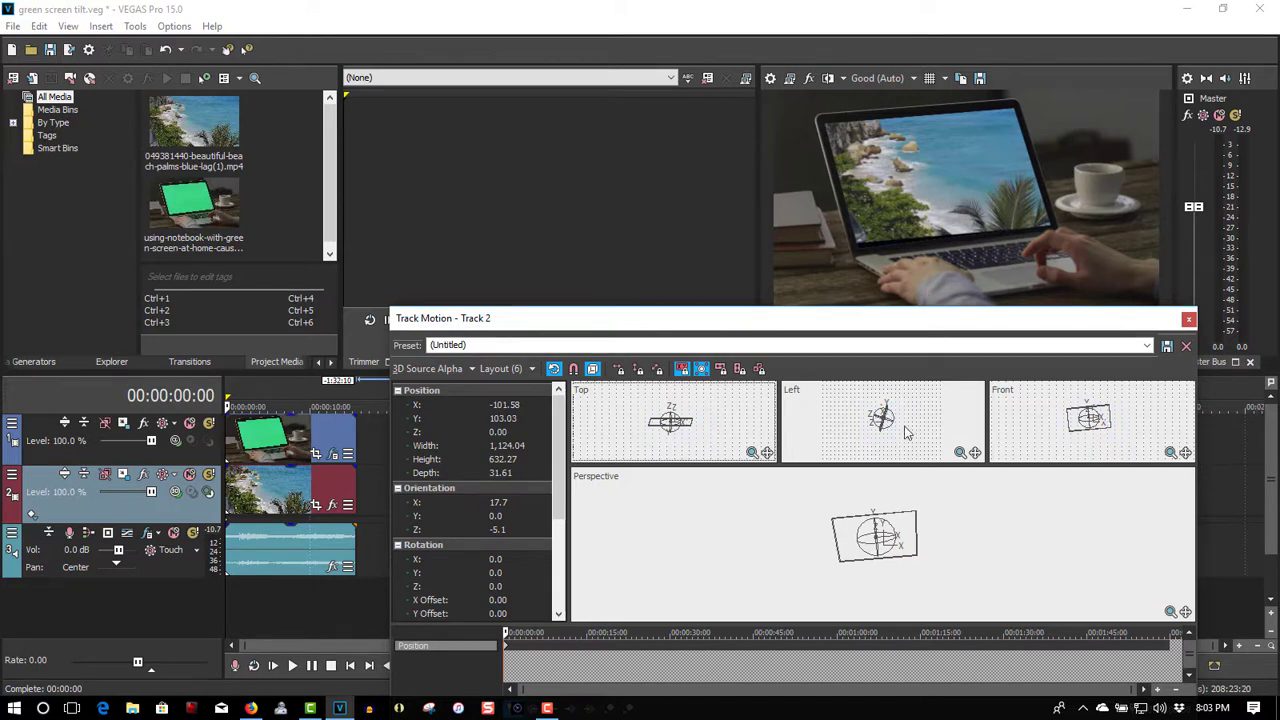
left_click(1189, 319)
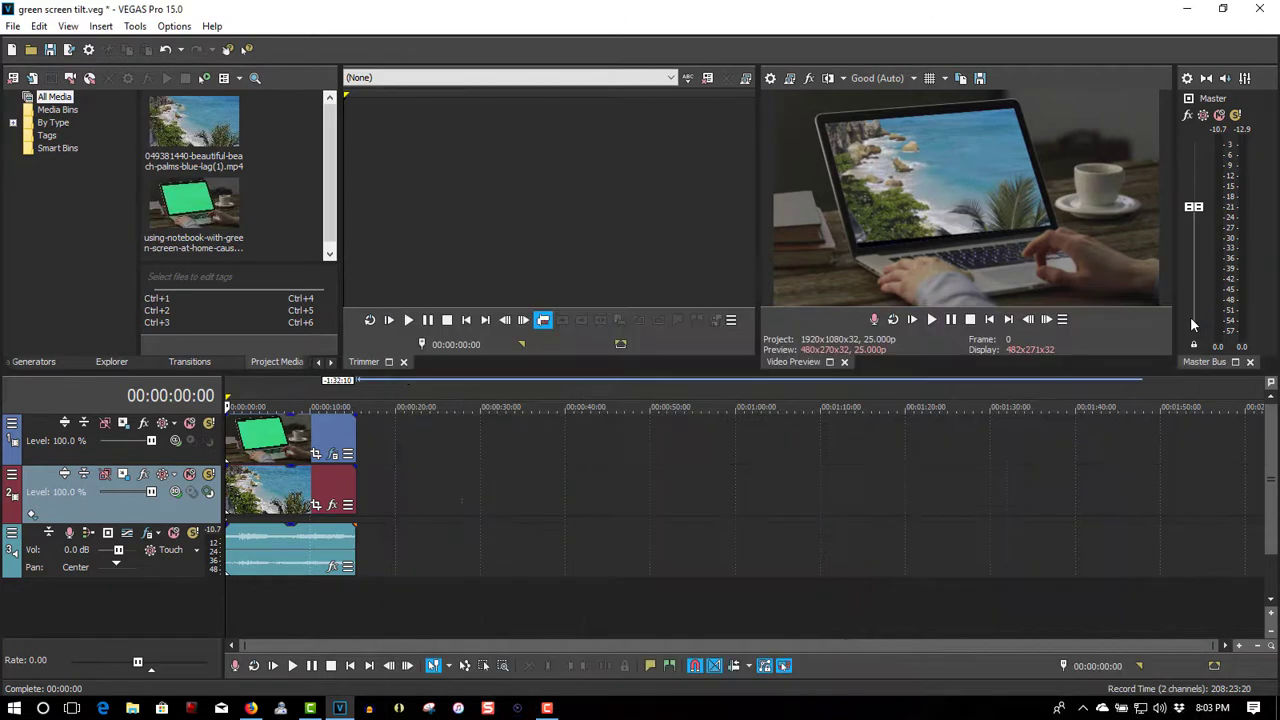